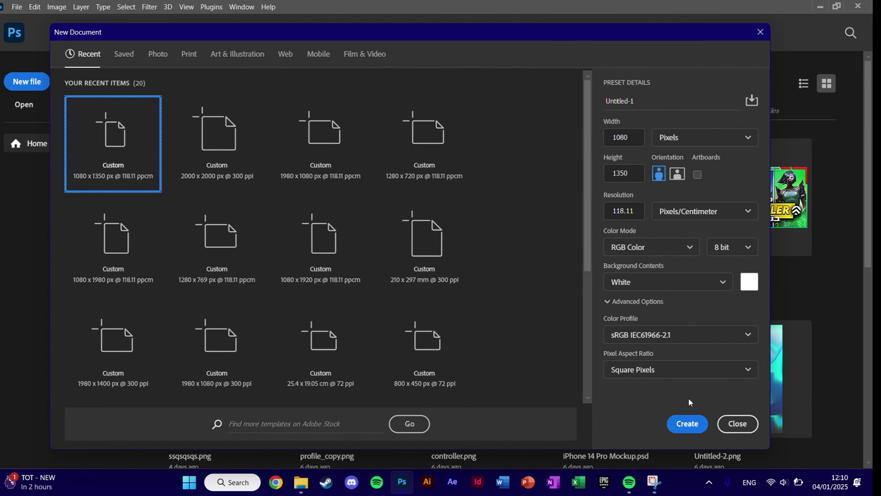
Step: Create a 1080 x 1350 px document and place the split image, enlarged to about 2694 x 1516 px so it covers the canvas
{"action": "left_click", "coordinate": [687, 421]}
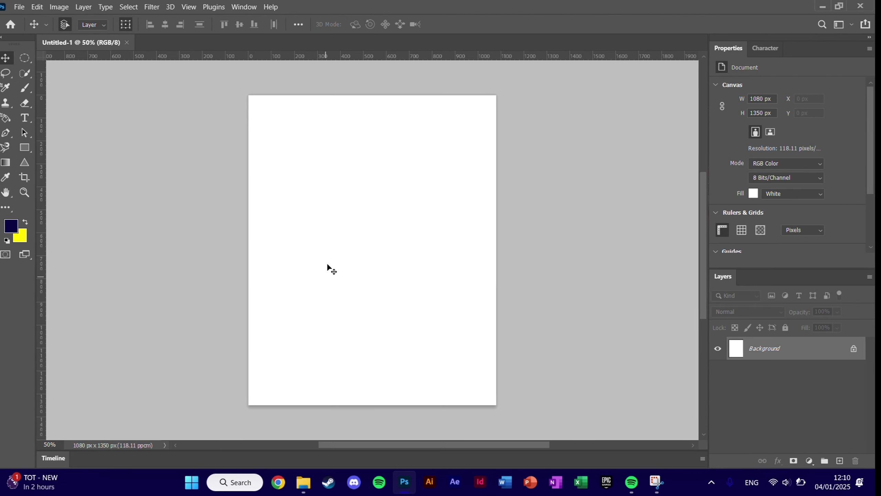
{"action": "left_click", "coordinate": [305, 482]}
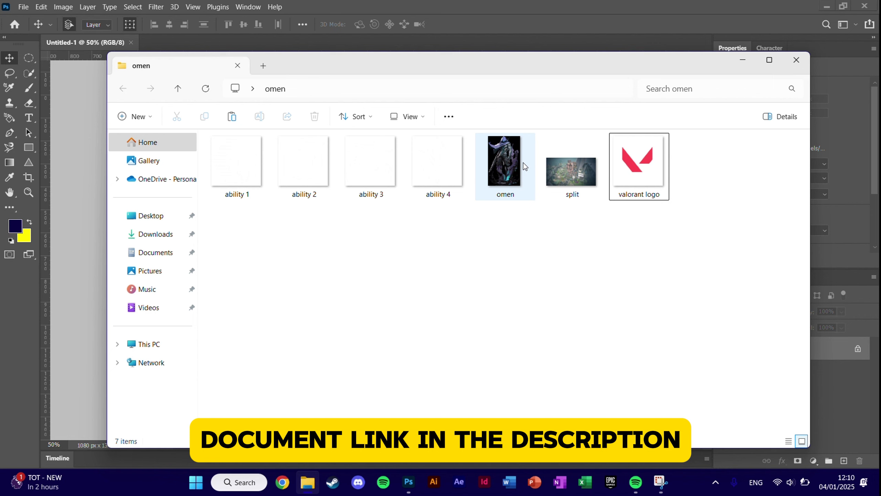
{"action": "left_click_drag", "start_coordinate": [552, 161], "coordinate": [85, 128]}
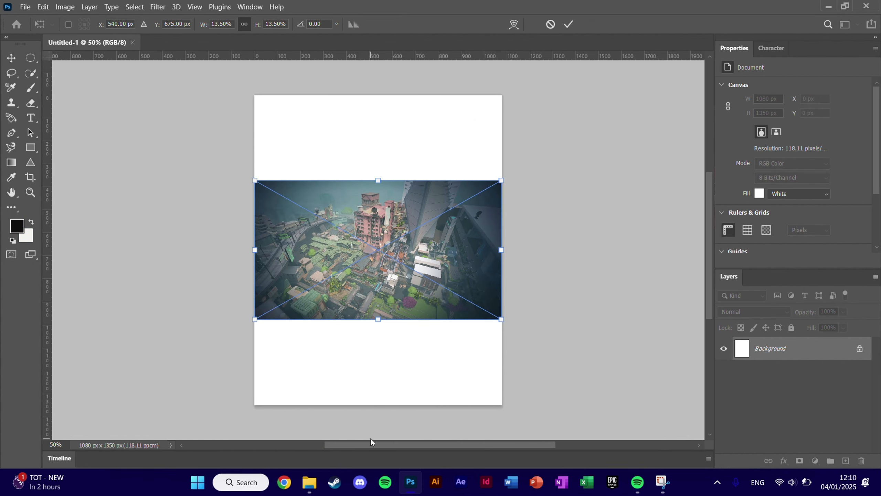
{"action": "left_click_drag", "start_coordinate": [379, 319], "coordinate": [378, 420]}
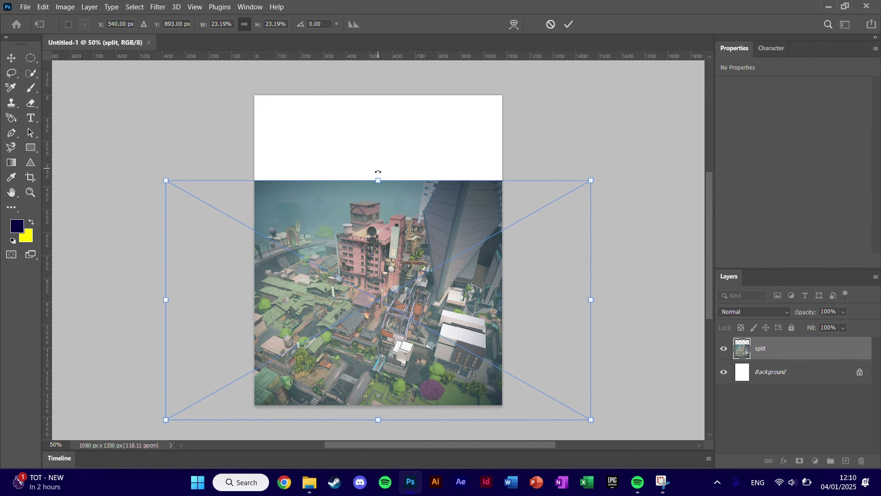
{"action": "left_click_drag", "start_coordinate": [378, 177], "coordinate": [389, 70]}
{"action": "left_click_drag", "start_coordinate": [385, 128], "coordinate": [385, 123]}
{"action": "left_click", "coordinate": [569, 24]}
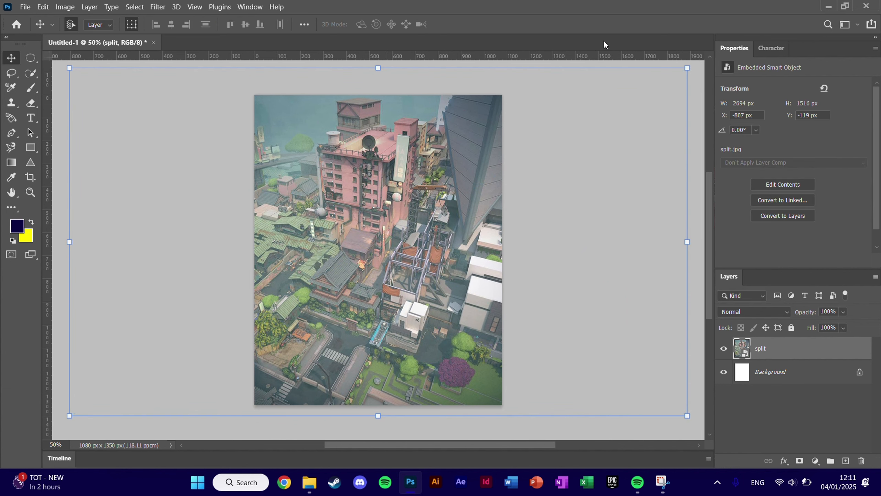
Step: Place the omen image above the background, enlarged to about 1332 x 2127 px and centered horizontally with the hood near the canvas top
{"action": "left_click", "coordinate": [309, 482]}
{"action": "left_click_drag", "start_coordinate": [506, 167], "coordinate": [91, 176]}
{"action": "scroll", "coordinate": [445, 347], "scroll_direction": "down", "scroll_amount": 2}
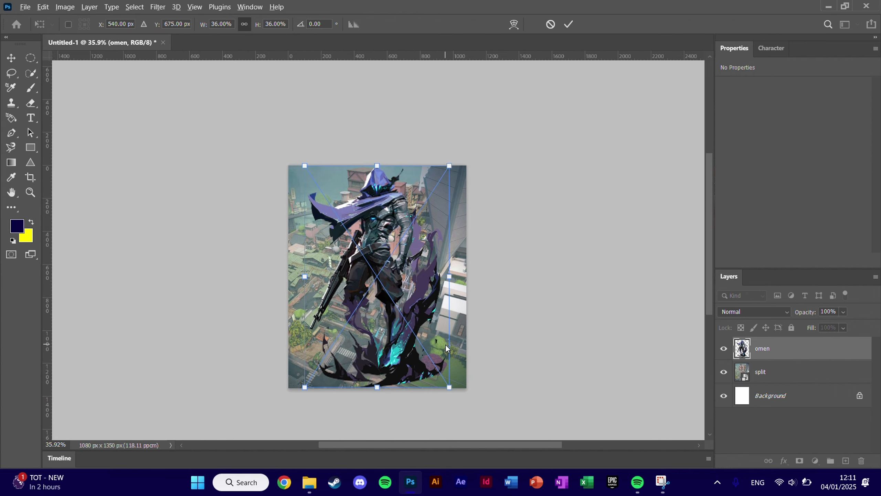
{"action": "left_click_drag", "start_coordinate": [449, 385], "coordinate": [511, 390]}
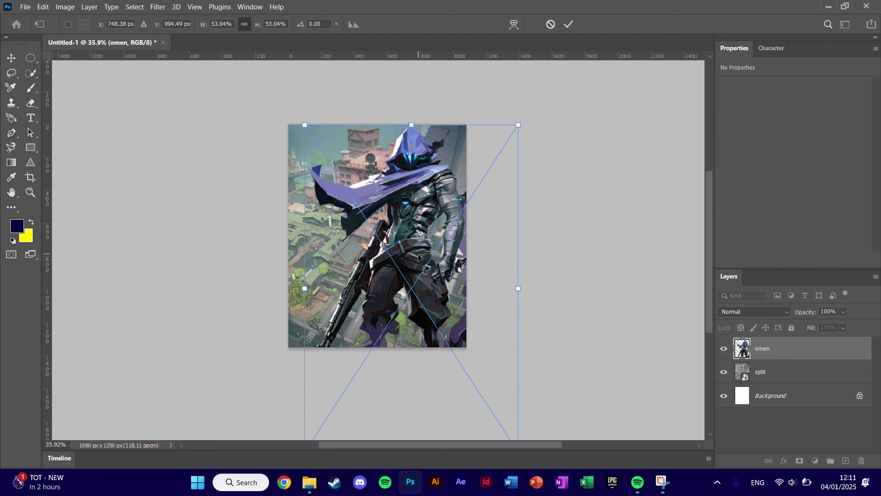
{"action": "left_click_drag", "start_coordinate": [418, 257], "coordinate": [385, 266]}
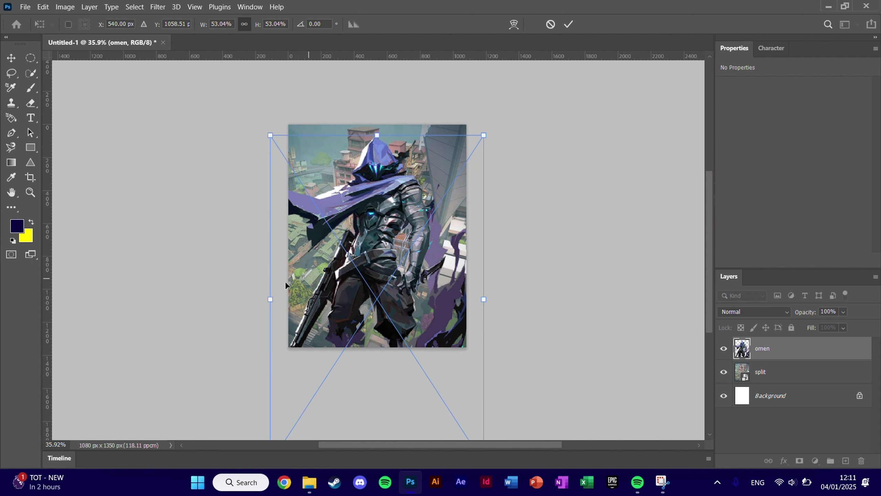
{"action": "left_click_drag", "start_coordinate": [266, 303], "coordinate": [252, 311]}
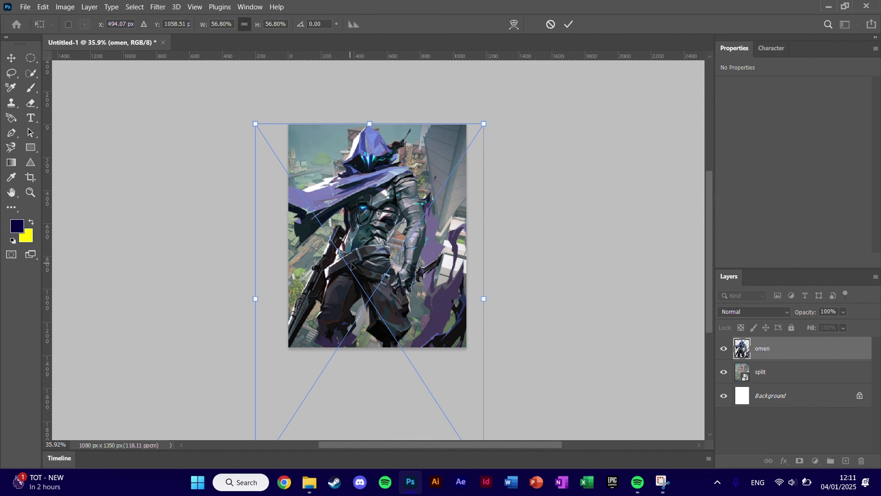
{"action": "left_click_drag", "start_coordinate": [350, 263], "coordinate": [358, 274]}
{"action": "left_click", "coordinate": [567, 27]}
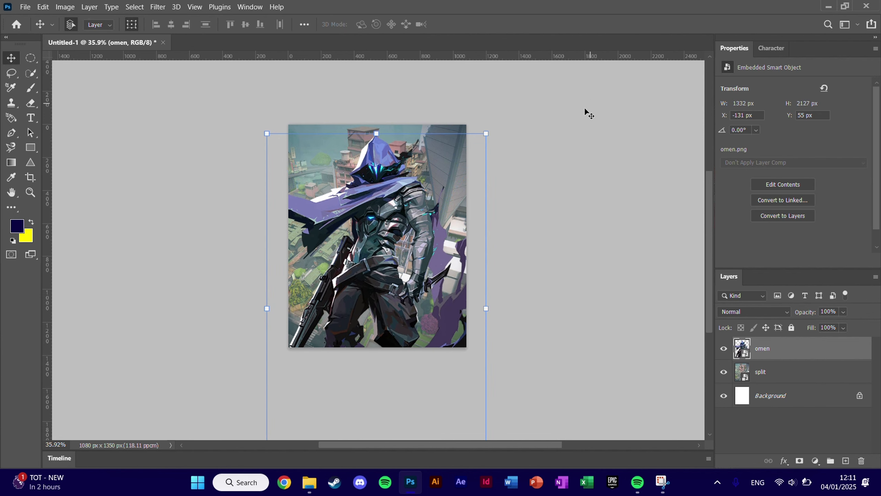
{"action": "left_click", "coordinate": [566, 133]}
Step: Draw a rectangle directly above the split layer and fit its edges to the canvas at 1080 x 1350 px
{"action": "scroll", "coordinate": [447, 180], "scroll_direction": "up", "scroll_amount": 2}
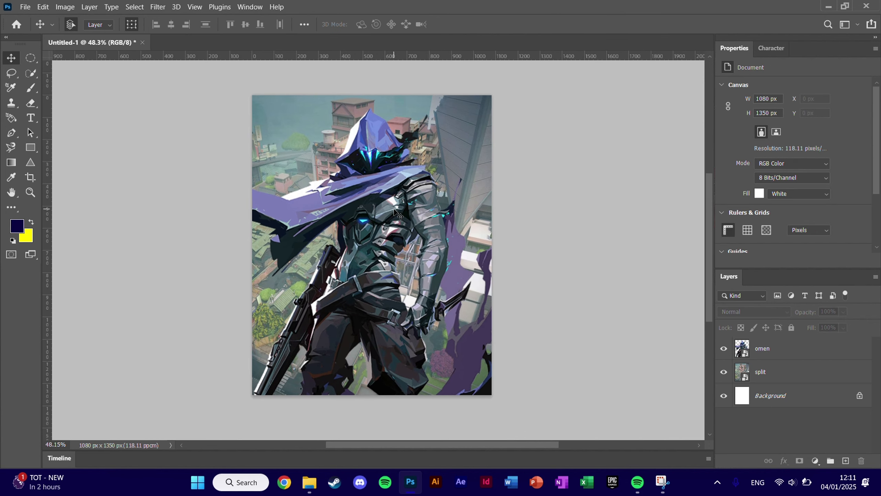
{"action": "scroll", "coordinate": [452, 170], "scroll_direction": "down", "scroll_amount": 1}
{"action": "left_click", "coordinate": [452, 170]}
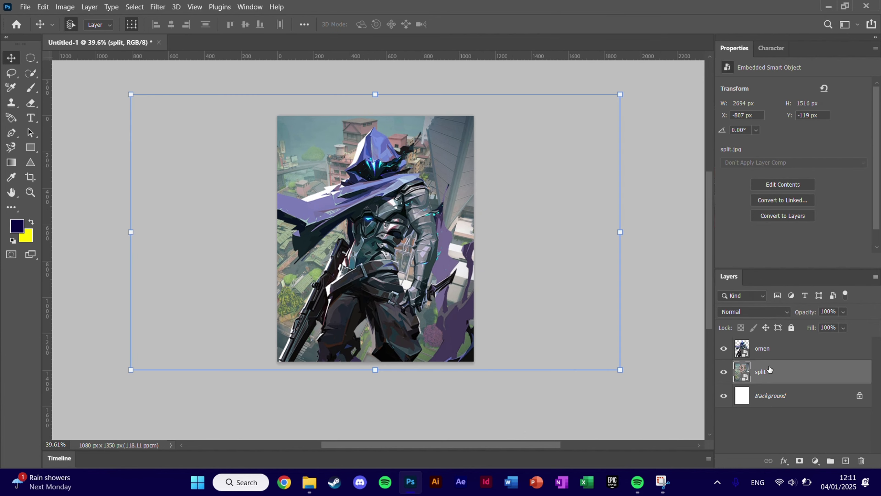
{"action": "left_click", "coordinate": [31, 148]}
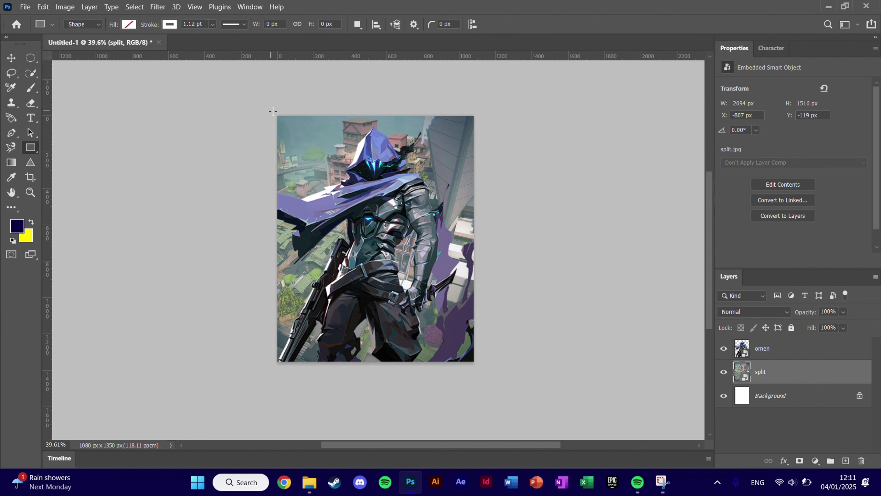
{"action": "left_click_drag", "start_coordinate": [278, 118], "coordinate": [477, 365]}
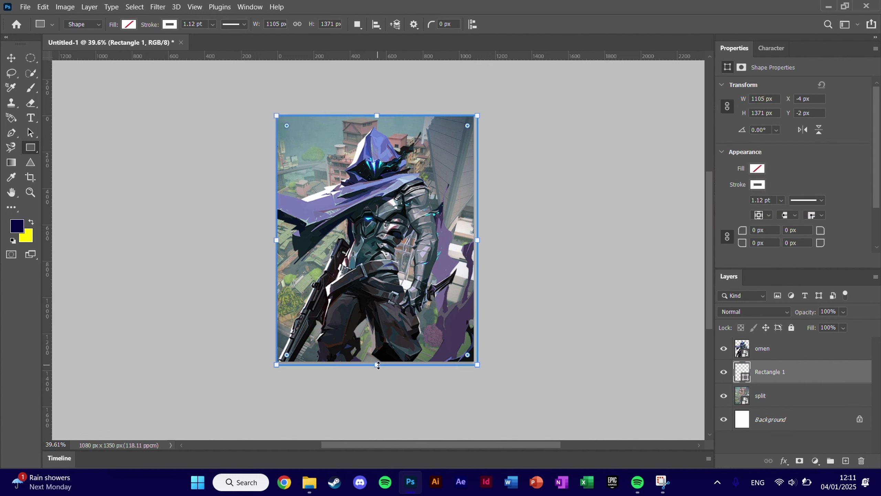
{"action": "left_click_drag", "start_coordinate": [376, 364], "coordinate": [378, 361]}
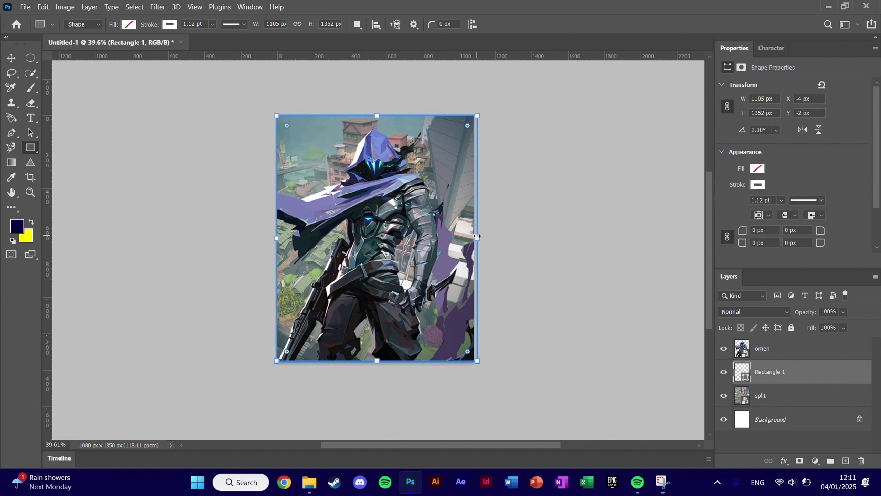
{"action": "left_click_drag", "start_coordinate": [477, 236], "coordinate": [473, 237]}
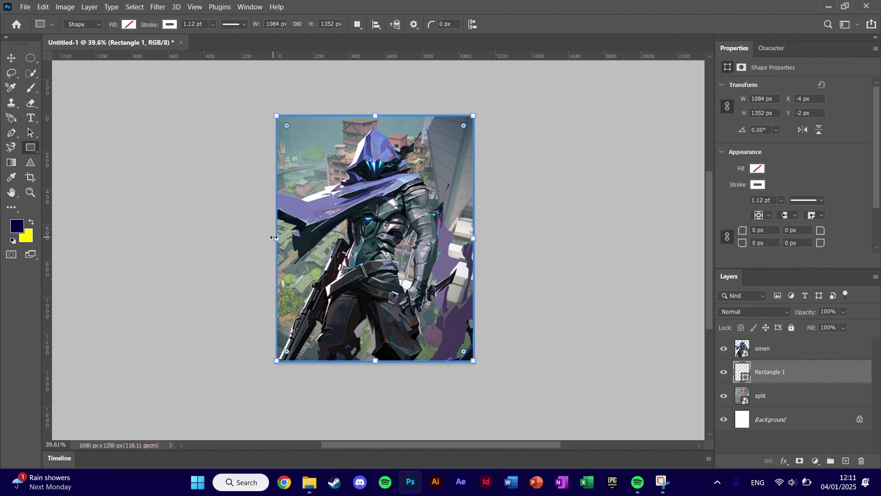
{"action": "left_click_drag", "start_coordinate": [273, 237], "coordinate": [275, 237]}
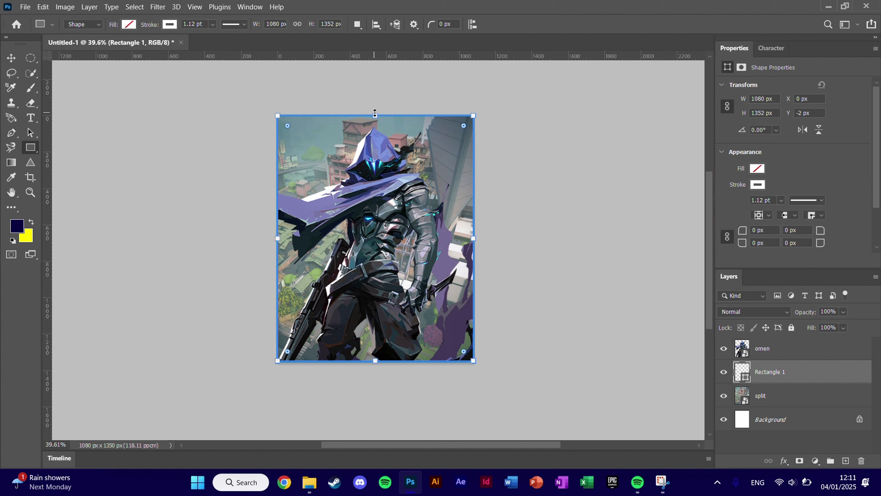
{"action": "left_click_drag", "start_coordinate": [374, 113], "coordinate": [375, 115]}
Step: Give the rectangle a purple fill, 5d3dff, and remove its stroke
{"action": "left_click", "coordinate": [757, 169]}
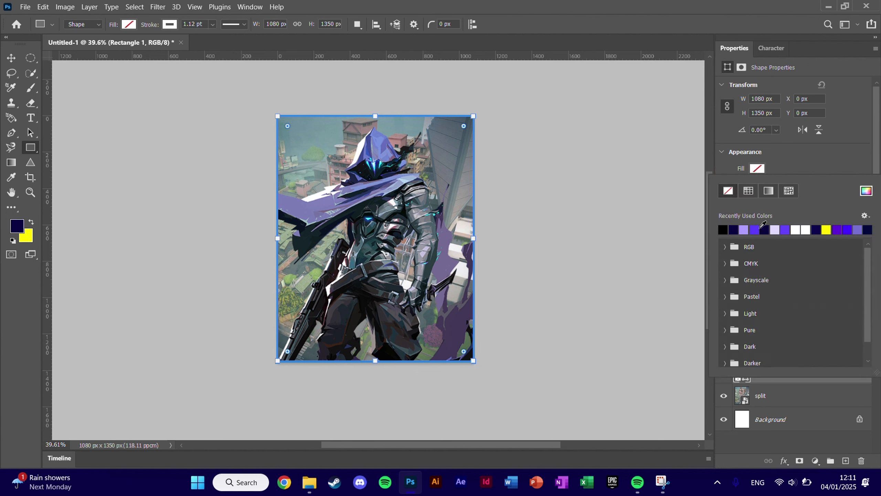
{"action": "left_click", "coordinate": [755, 229]}
{"action": "left_click", "coordinate": [774, 164]}
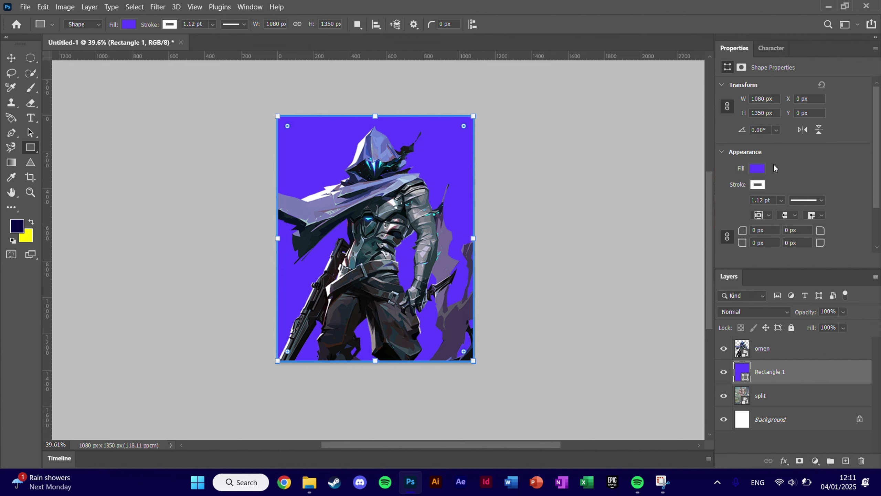
{"action": "left_click", "coordinate": [760, 185]}
{"action": "left_click", "coordinate": [728, 207]}
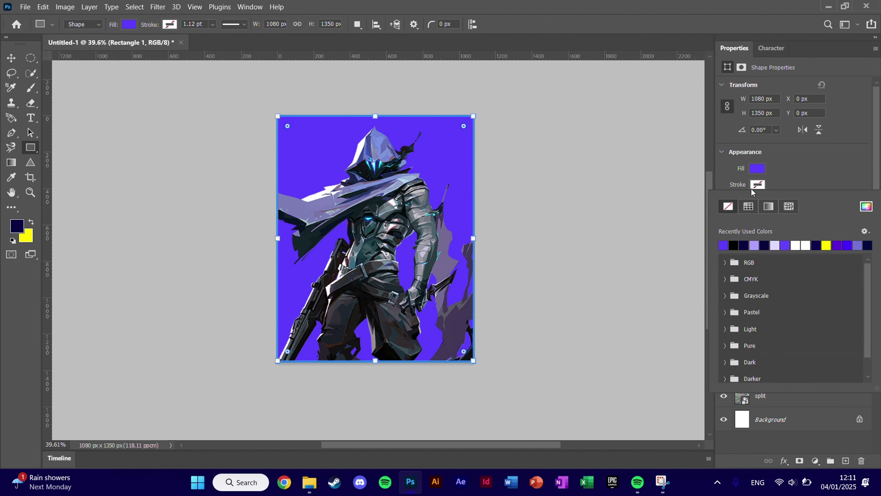
{"action": "left_click", "coordinate": [760, 169]}
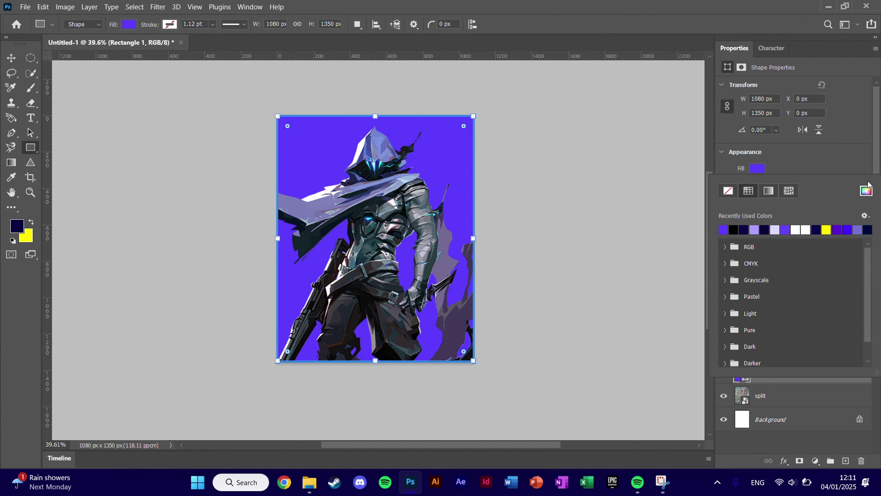
{"action": "left_click", "coordinate": [861, 194]}
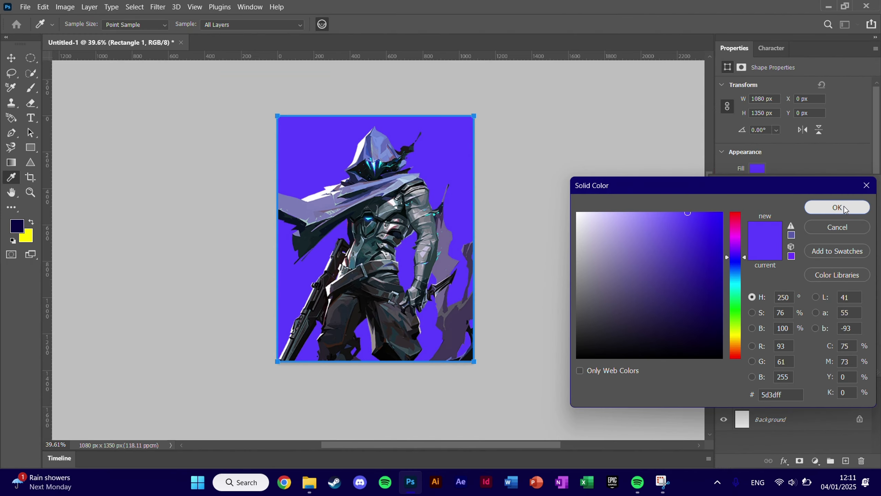
{"action": "left_click", "coordinate": [837, 207]}
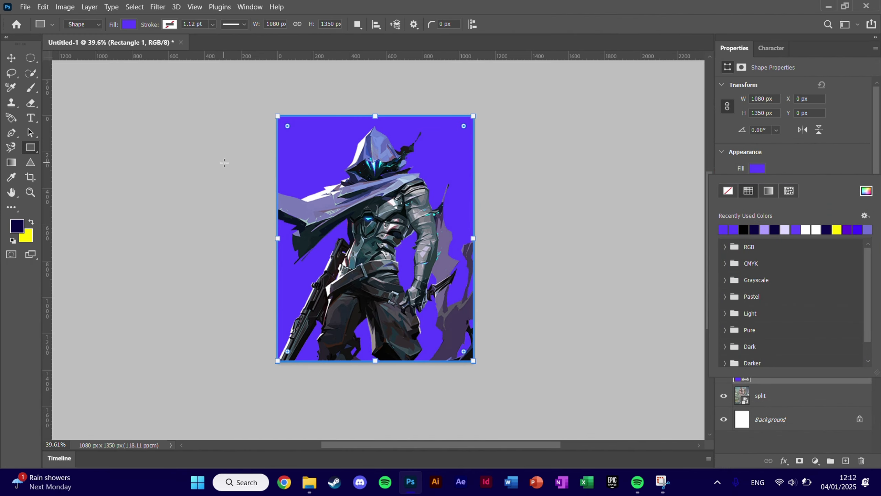
Step: Set the purple rectangle's blend mode to Overlay
{"action": "key", "text": "v"}
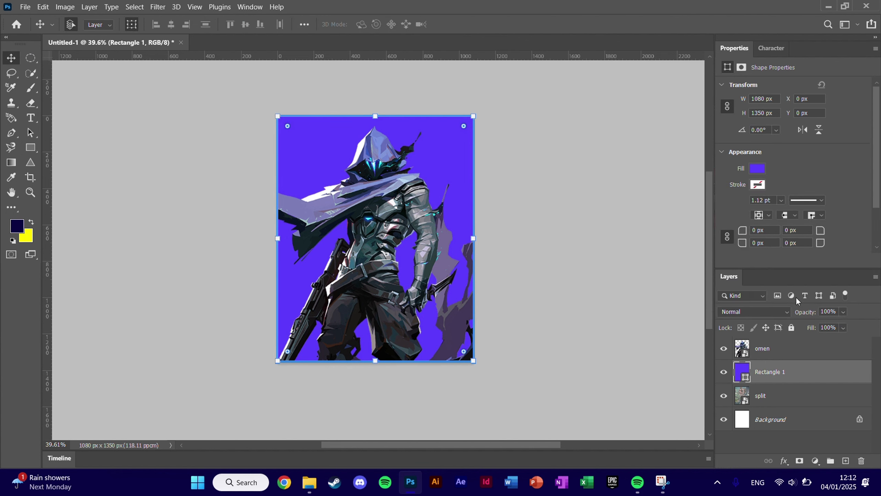
{"action": "left_click", "coordinate": [787, 311]}
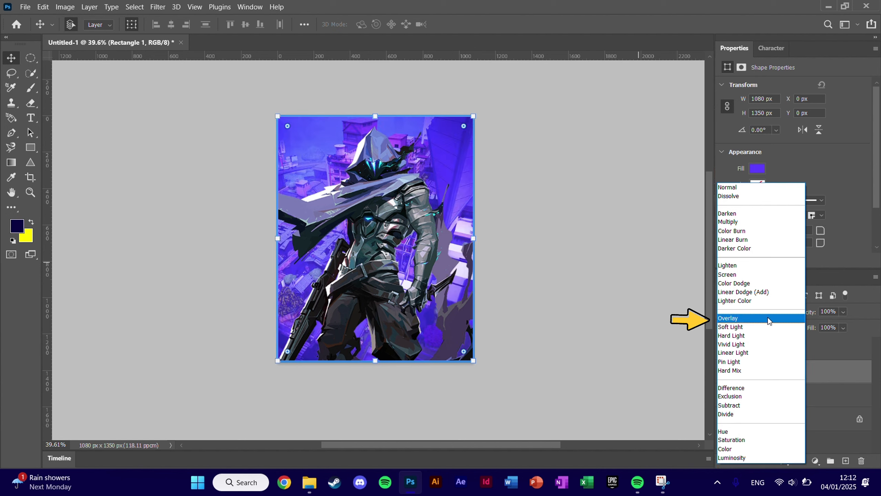
{"action": "left_click", "coordinate": [766, 317]}
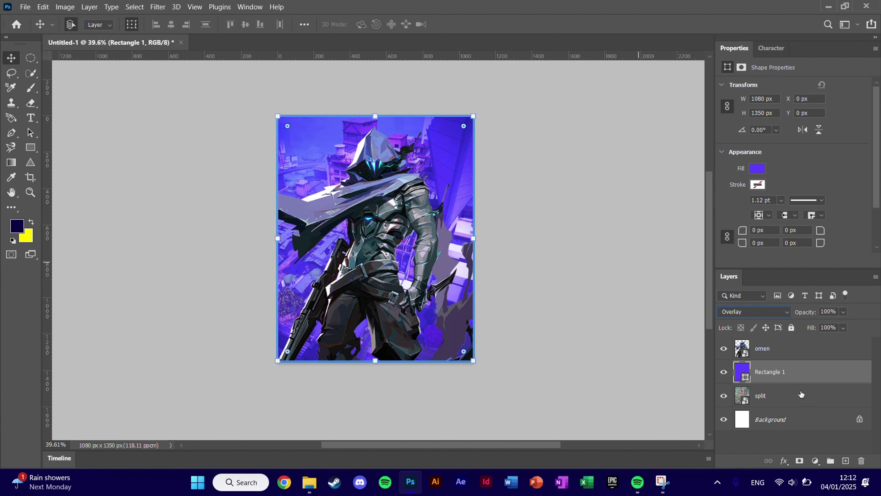
Step: Add a Hue/Saturation adjustment clipped to the rectangle, with hue +7 and saturation -34
{"action": "left_click", "coordinate": [814, 461]}
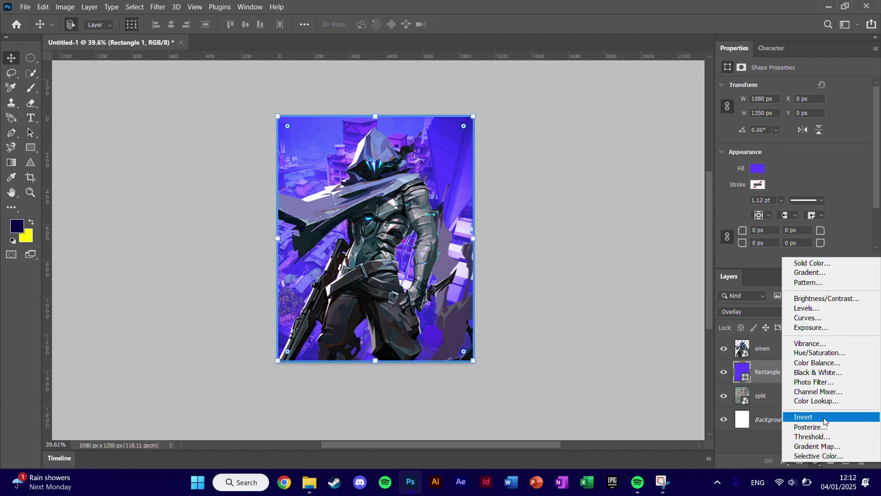
{"action": "left_click", "coordinate": [827, 356]}
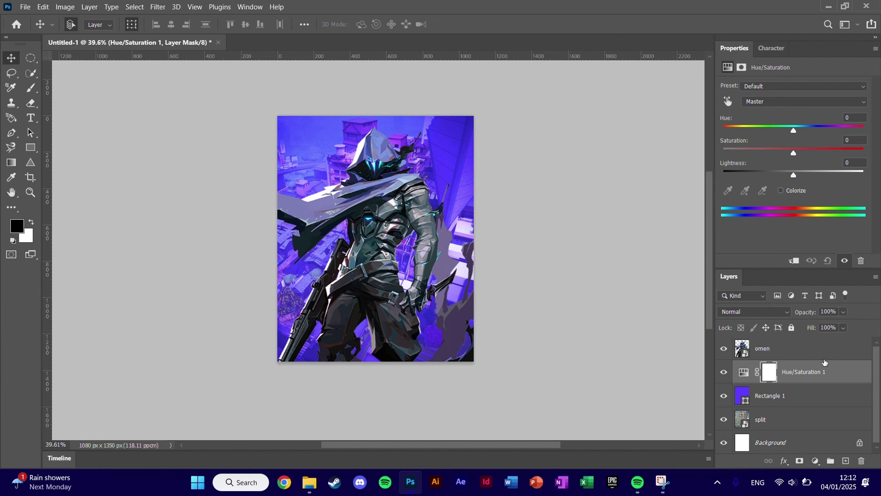
{"action": "left_click", "coordinate": [794, 262]}
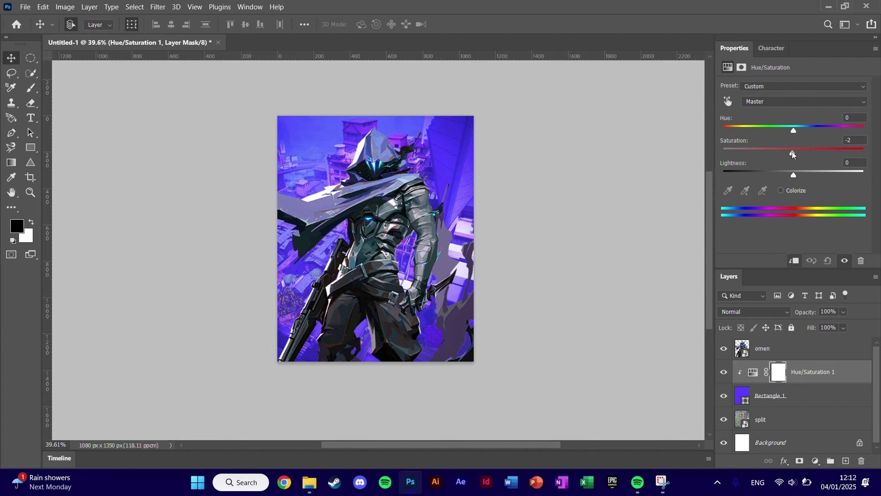
{"action": "left_click_drag", "start_coordinate": [792, 153], "coordinate": [798, 128]}
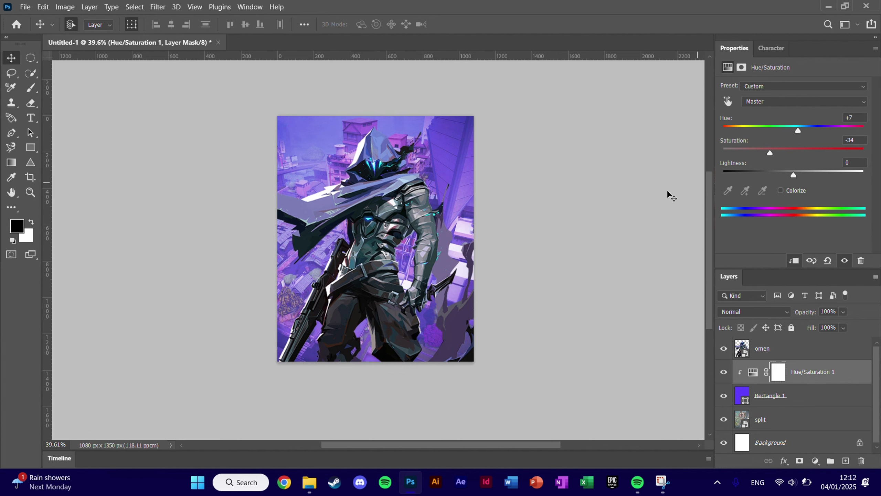
{"action": "left_click", "coordinate": [635, 297]}
{"action": "scroll", "coordinate": [646, 301], "scroll_direction": "left", "scroll_amount": 2}
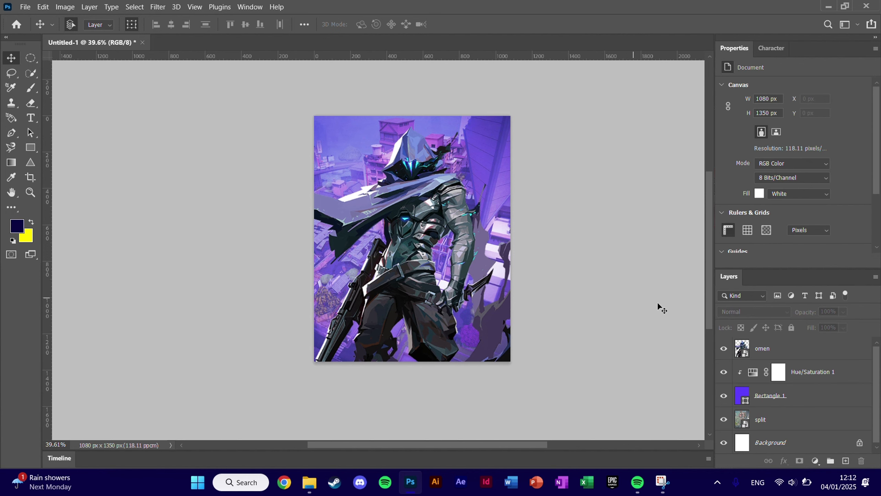
Step: Merge the Hue/Saturation, rectangle and split layers into one layer
{"action": "left_click", "coordinate": [817, 381]}
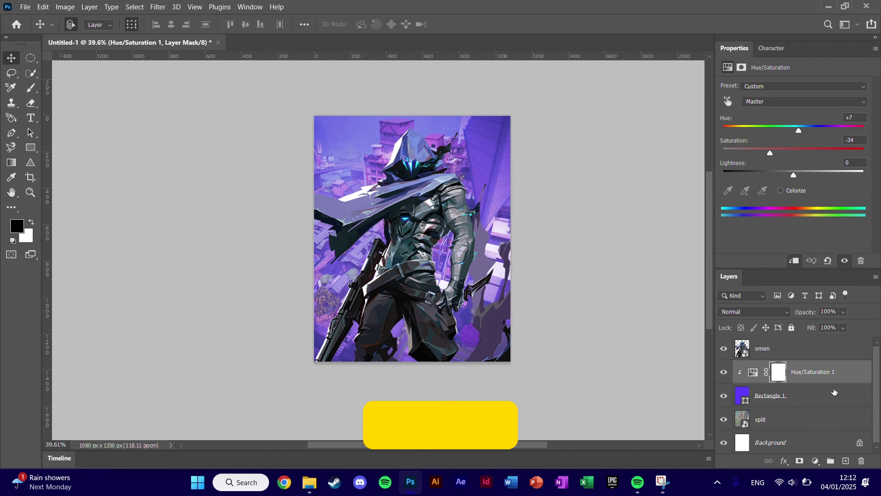
{"action": "left_click", "coordinate": [824, 399], "text": "ctrl"}
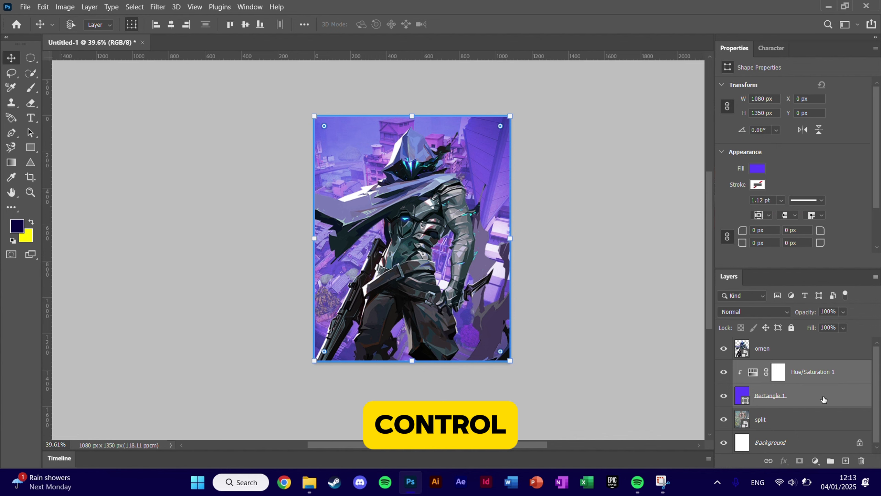
{"action": "left_click", "coordinate": [810, 420], "text": "ctrl"}
{"action": "right_click", "coordinate": [808, 418]}
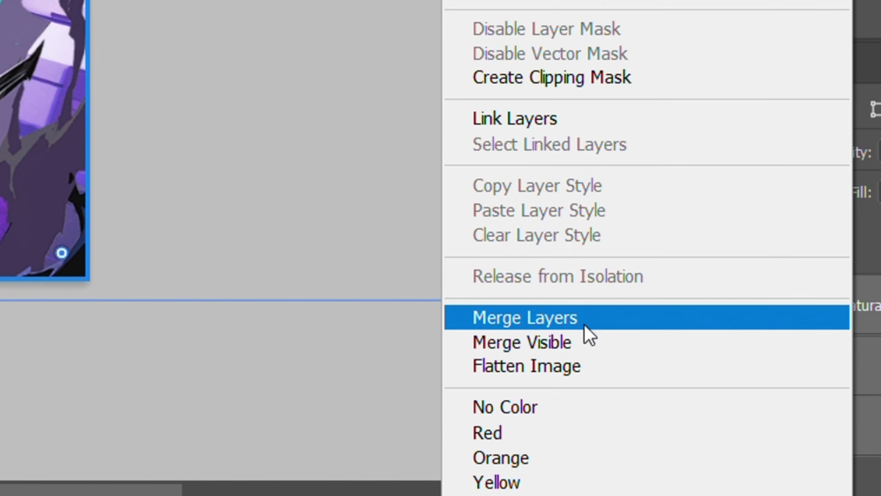
{"action": "left_click", "coordinate": [588, 328]}
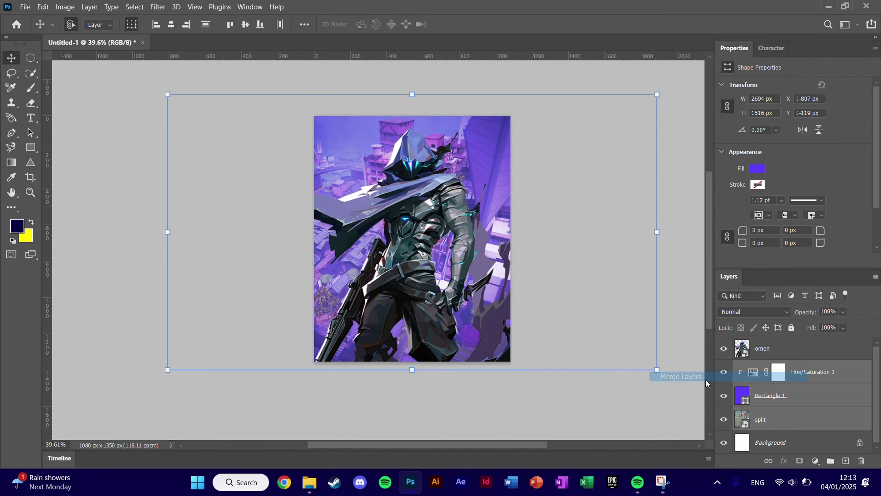
Step: Rename the merged Hue/Saturation 1 layer as background and lock it
{"action": "left_click", "coordinate": [583, 393]}
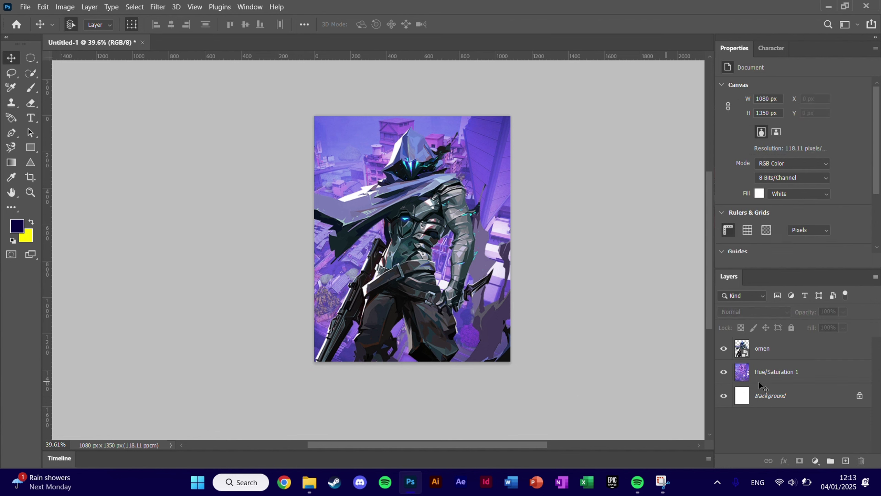
{"action": "left_click", "coordinate": [819, 375]}
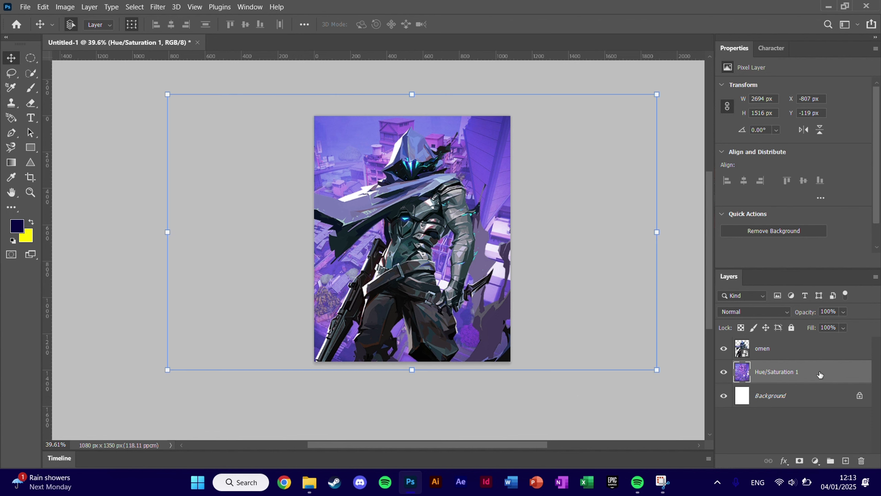
{"action": "double_click", "coordinate": [785, 373]}
{"action": "left_click_drag", "start_coordinate": [800, 372], "coordinate": [756, 367]}
{"action": "type", "text": "background"}
{"action": "key", "text": "Return"}
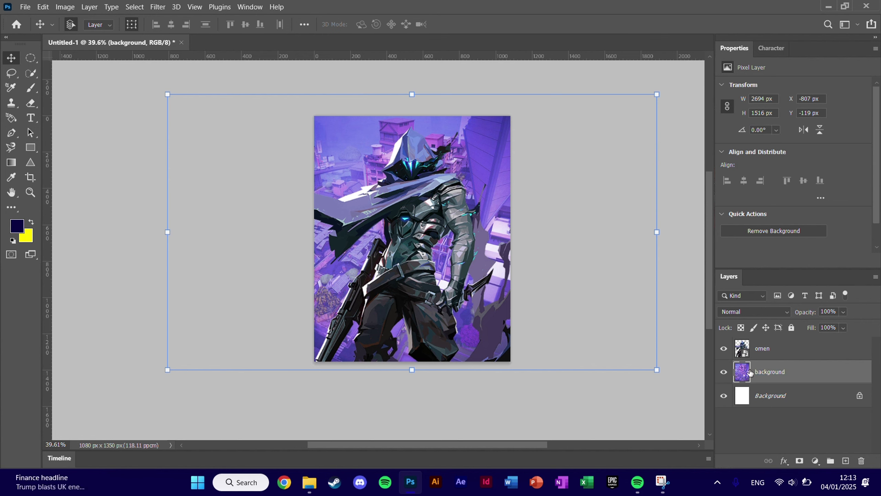
{"action": "left_click", "coordinate": [791, 328]}
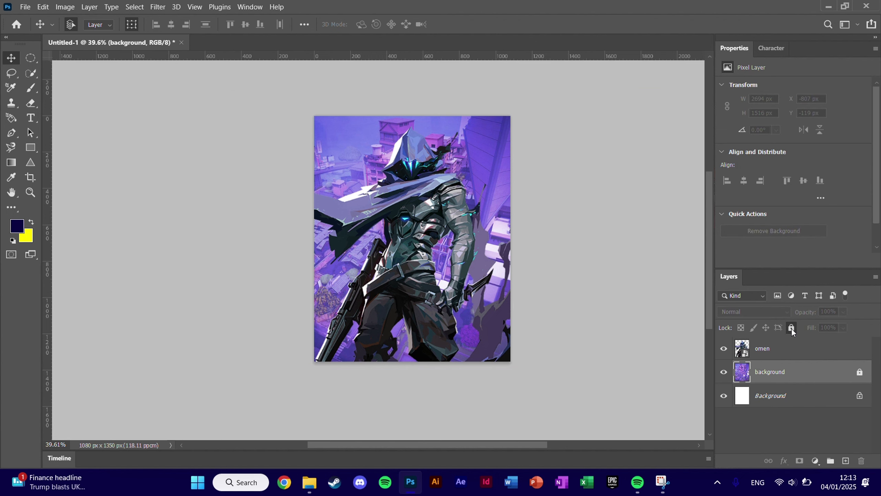
Step: Add two empty layers, one above the omen layer and one between omen and the purple background layer
{"action": "left_click", "coordinate": [614, 302]}
{"action": "key", "text": "alt+period"}
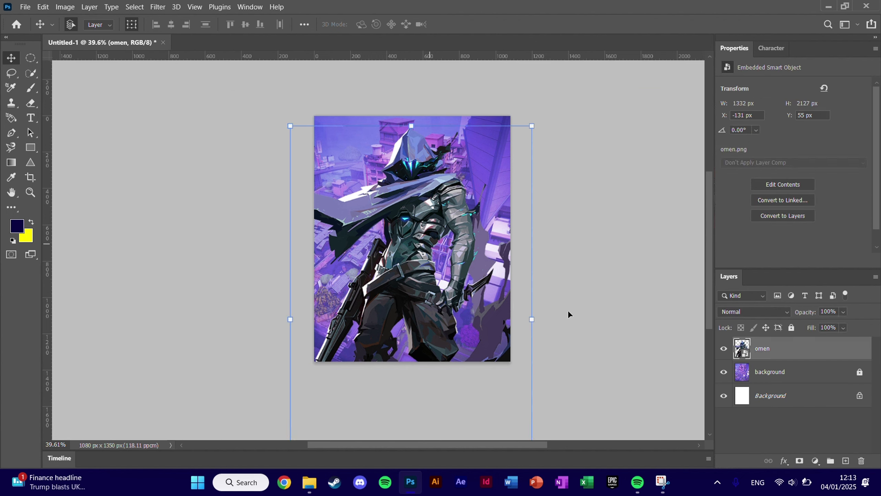
{"action": "left_click", "coordinate": [845, 459]}
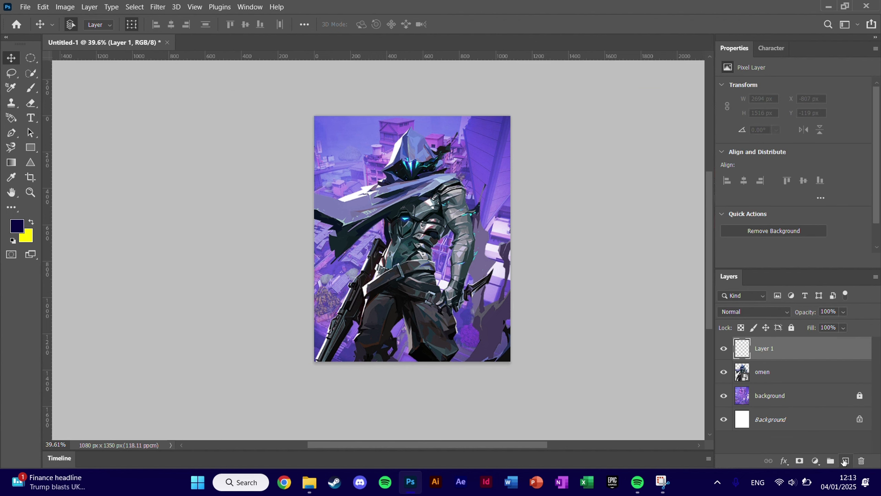
{"action": "left_click", "coordinate": [845, 459]}
{"action": "left_click_drag", "start_coordinate": [822, 348], "coordinate": [810, 404]}
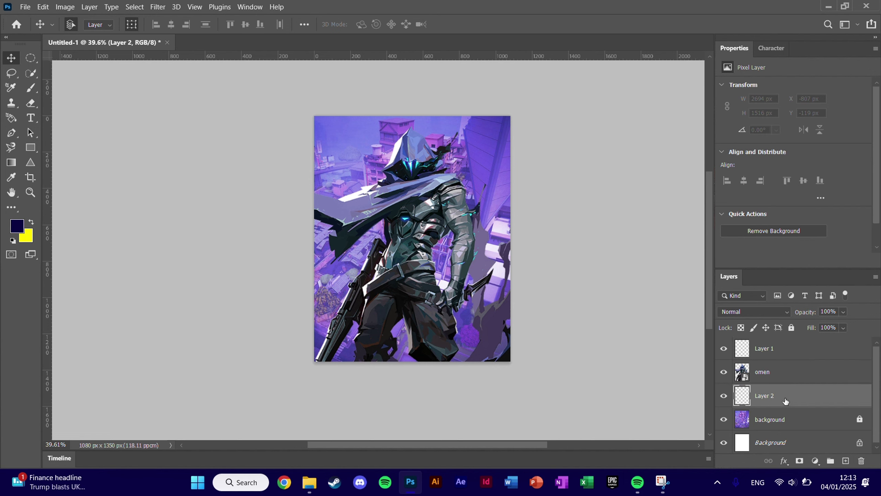
Step: Paint a light purple glow, bbadff, behind the character on Layer 2 with a Soft Round brush
{"action": "left_click", "coordinate": [31, 89]}
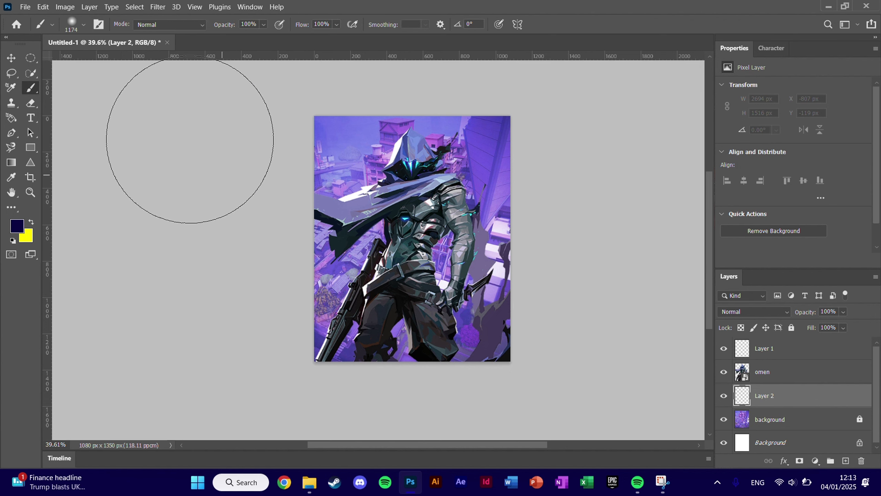
{"action": "left_click", "coordinate": [80, 28]}
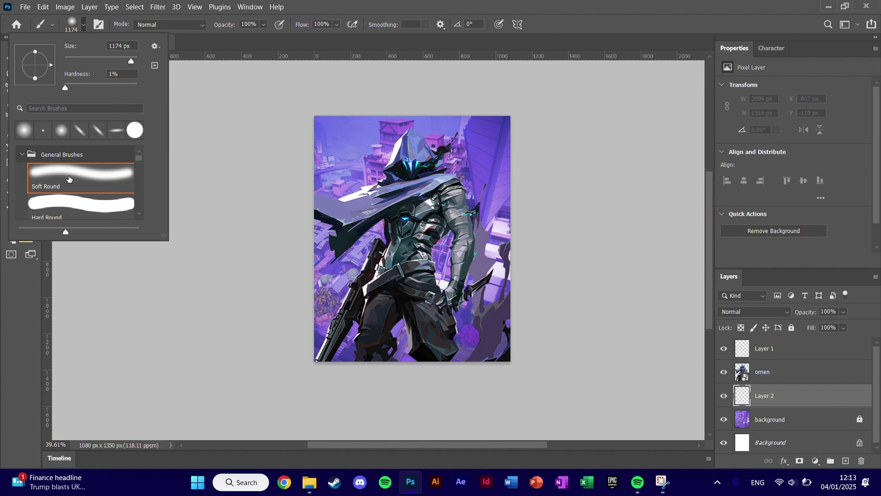
{"action": "left_click", "coordinate": [84, 26]}
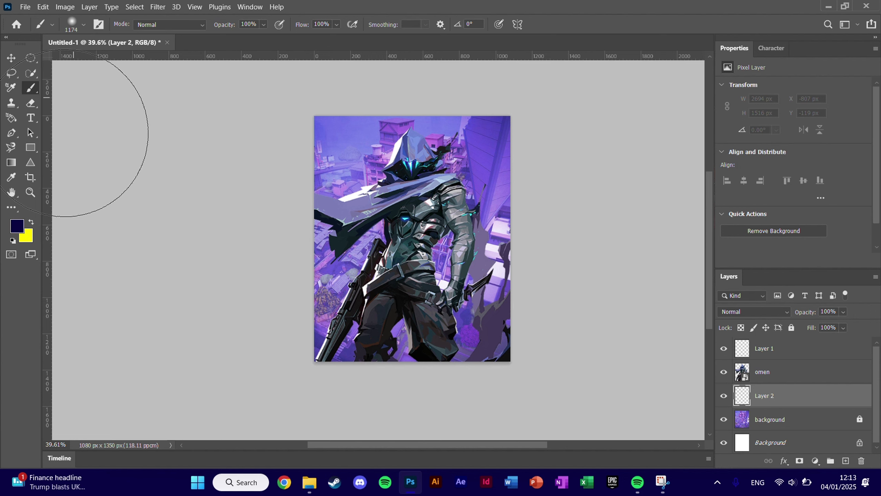
{"action": "left_click", "coordinate": [17, 228]}
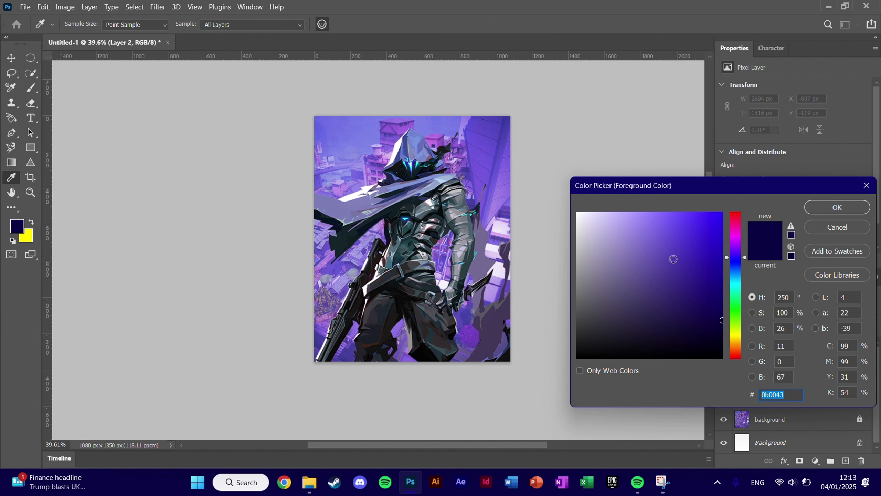
{"action": "left_click_drag", "start_coordinate": [672, 256], "coordinate": [623, 212]}
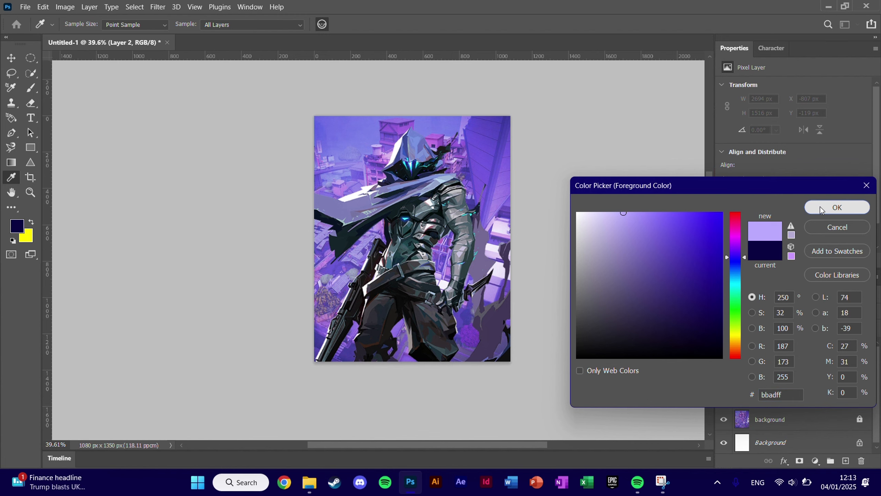
{"action": "left_click", "coordinate": [837, 207]}
{"action": "left_click_drag", "start_coordinate": [442, 205], "coordinate": [358, 198]}
{"action": "left_click_drag", "start_coordinate": [411, 172], "coordinate": [382, 208]}
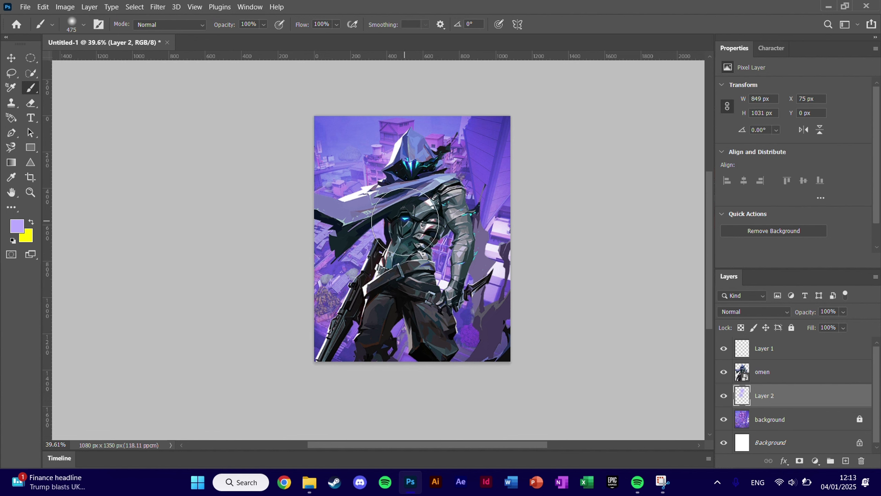
Step: Undo the last glow strokes and paint a paler purple glow, cfc6ff, behind the character with a 475 px soft brush
{"action": "key", "text": "ctrl+z"}
{"action": "key", "text": "ctrl+z"}
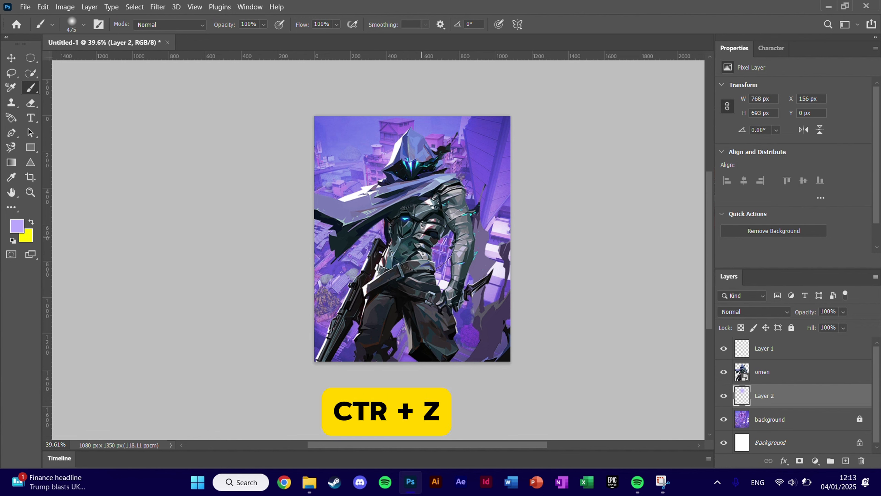
{"action": "left_click", "coordinate": [17, 226]}
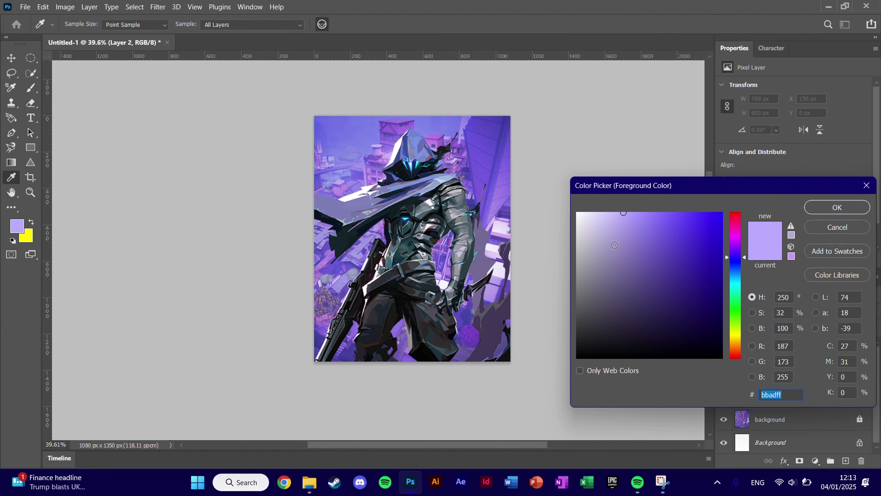
{"action": "mouse_move", "coordinate": [621, 239]}
{"action": "left_mouse_down"}
{"action": "mouse_move", "coordinate": [593, 201]}
{"action": "mouse_move", "coordinate": [609, 203]}
{"action": "left_mouse_up"}
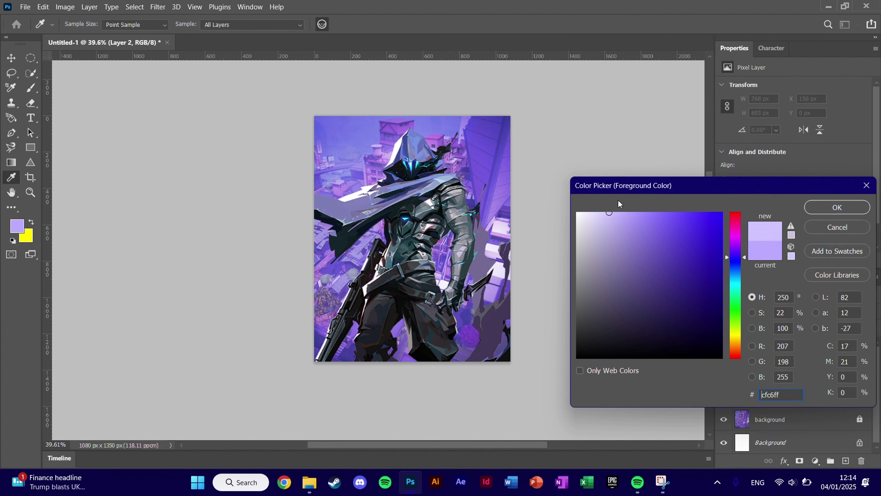
{"action": "left_click", "coordinate": [830, 212]}
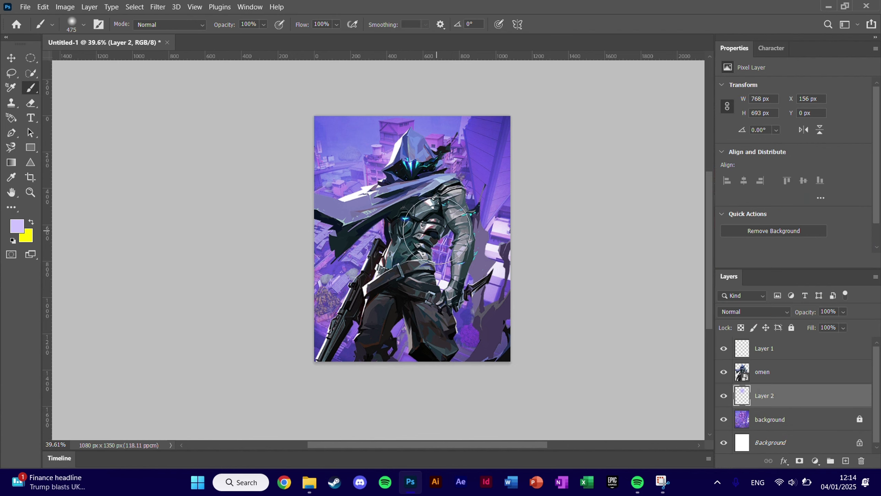
{"action": "left_click_drag", "start_coordinate": [399, 251], "coordinate": [413, 272]}
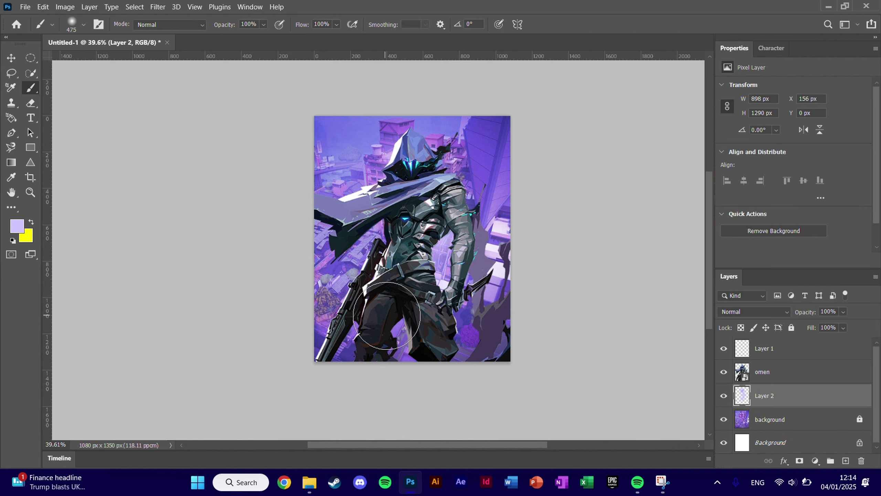
{"action": "mouse_move", "coordinate": [399, 317]}
{"action": "left_mouse_down"}
{"action": "mouse_move", "coordinate": [392, 278]}
{"action": "mouse_move", "coordinate": [399, 215]}
{"action": "mouse_move", "coordinate": [393, 222]}
{"action": "mouse_move", "coordinate": [404, 180]}
{"action": "mouse_move", "coordinate": [425, 163]}
{"action": "mouse_move", "coordinate": [433, 168]}
{"action": "mouse_move", "coordinate": [413, 170]}
{"action": "mouse_move", "coordinate": [396, 200]}
{"action": "mouse_move", "coordinate": [401, 239]}
{"action": "mouse_move", "coordinate": [421, 180]}
{"action": "mouse_move", "coordinate": [405, 177]}
{"action": "mouse_move", "coordinate": [396, 271]}
{"action": "mouse_move", "coordinate": [435, 289]}
{"action": "left_mouse_up"}
{"action": "scroll", "coordinate": [434, 289], "scroll_direction": "down", "scroll_amount": 1}
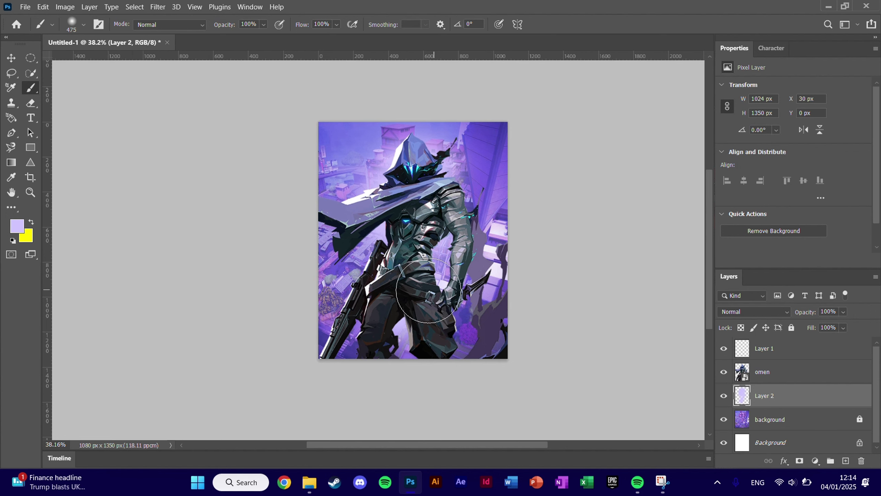
Step: On Layer 1 above the character, paint dark navy shading over the poster's bottom and lower sides with a 1335 px soft brush
{"action": "left_click", "coordinate": [794, 348]}
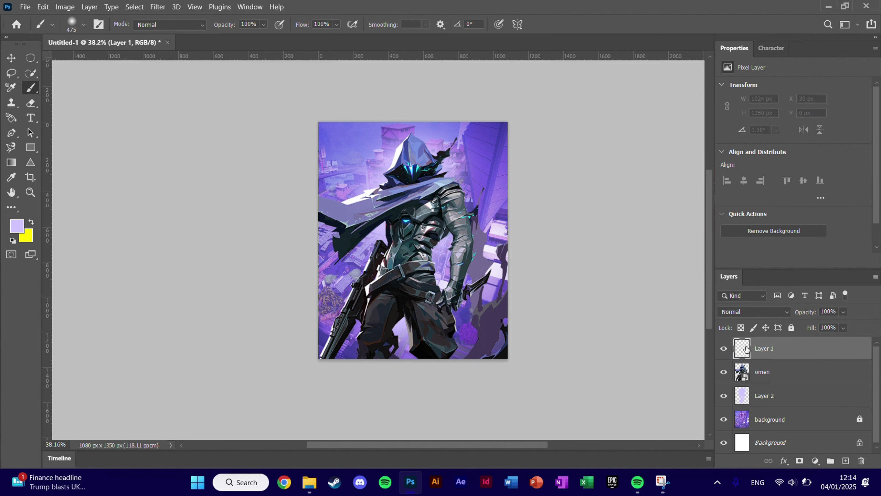
{"action": "left_click", "coordinate": [16, 226]}
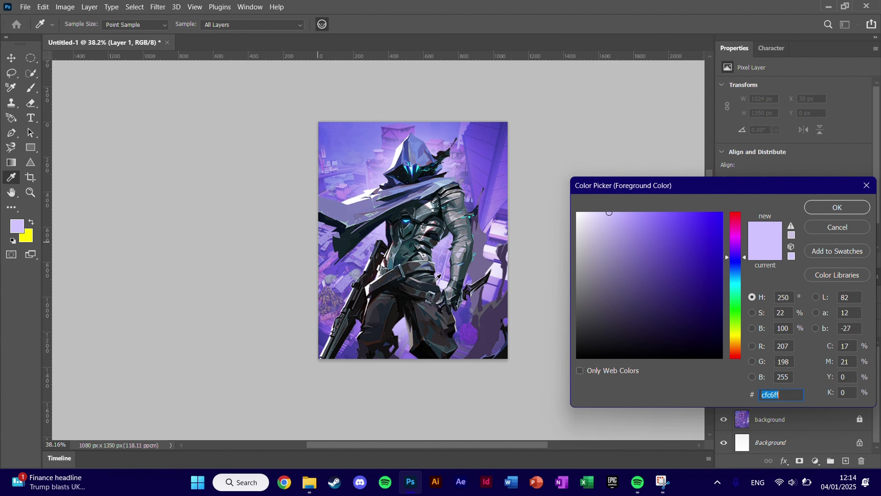
{"action": "mouse_move", "coordinate": [646, 297]}
{"action": "left_mouse_down"}
{"action": "mouse_move", "coordinate": [691, 311]}
{"action": "mouse_move", "coordinate": [726, 339]}
{"action": "mouse_move", "coordinate": [748, 320]}
{"action": "left_mouse_up"}
{"action": "left_click", "coordinate": [831, 208]}
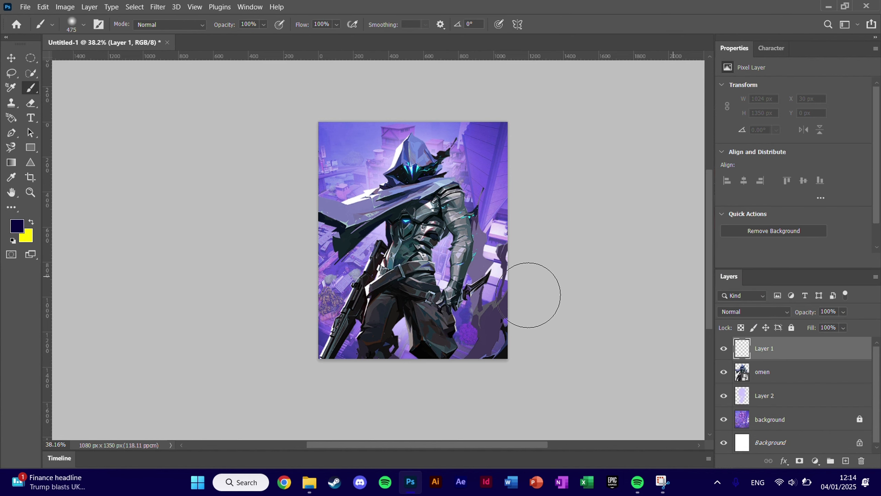
{"action": "scroll", "coordinate": [525, 299], "scroll_direction": "down", "scroll_amount": 1}
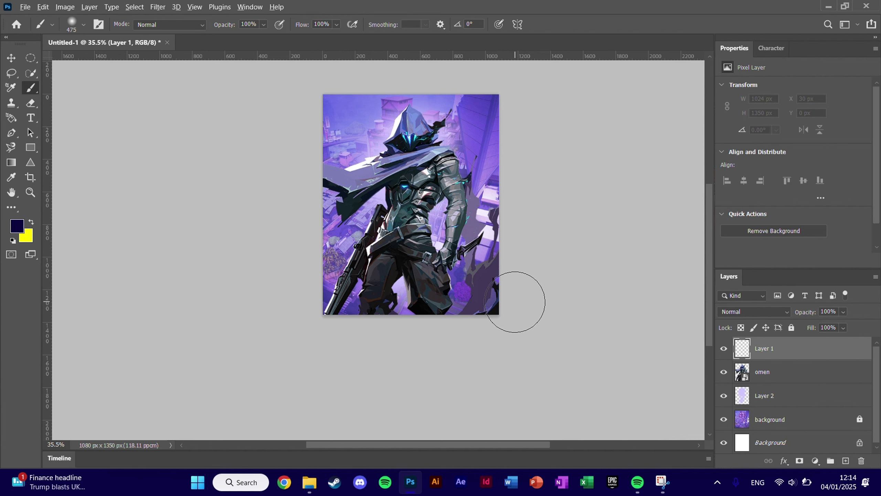
{"action": "right_click", "coordinate": [562, 282]}
{"action": "key", "text": "Escape"}
{"action": "left_click_drag", "start_coordinate": [465, 254], "coordinate": [561, 241]}
{"action": "mouse_move", "coordinate": [513, 293]}
{"action": "left_mouse_down"}
{"action": "mouse_move", "coordinate": [412, 347]}
{"action": "mouse_move", "coordinate": [361, 350]}
{"action": "mouse_move", "coordinate": [434, 356]}
{"action": "left_mouse_up"}
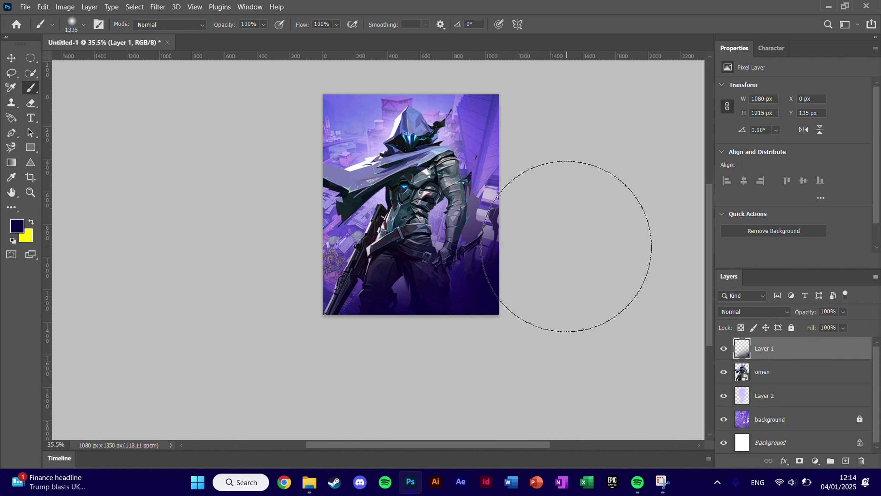
{"action": "left_click", "coordinate": [565, 246]}
{"action": "left_click_drag", "start_coordinate": [386, 312], "coordinate": [397, 335]}
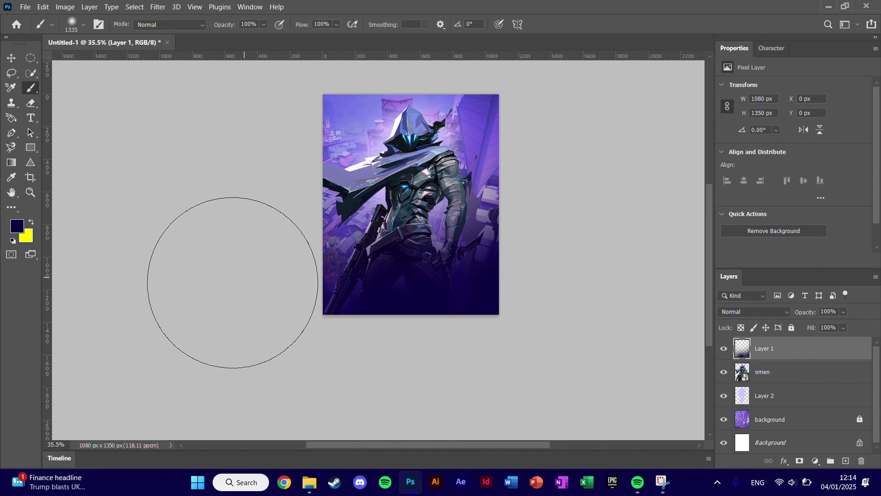
{"action": "left_click_drag", "start_coordinate": [233, 268], "coordinate": [256, 255]}
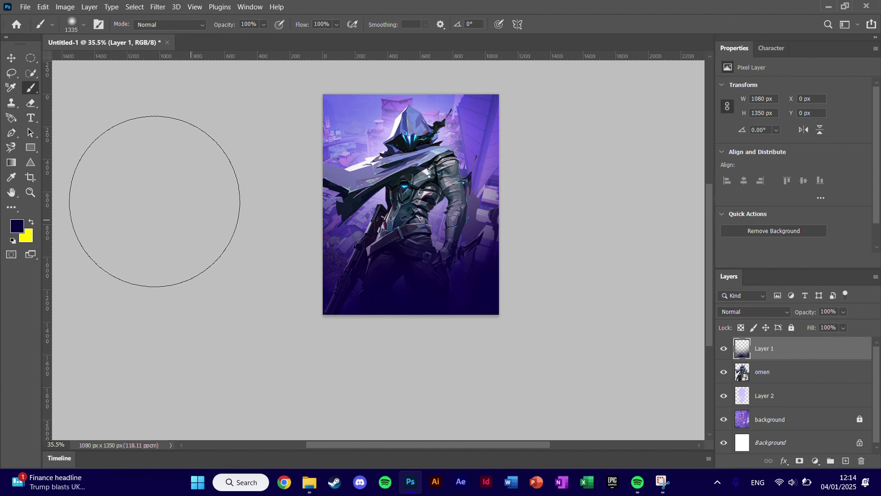
{"action": "left_click", "coordinate": [10, 58]}
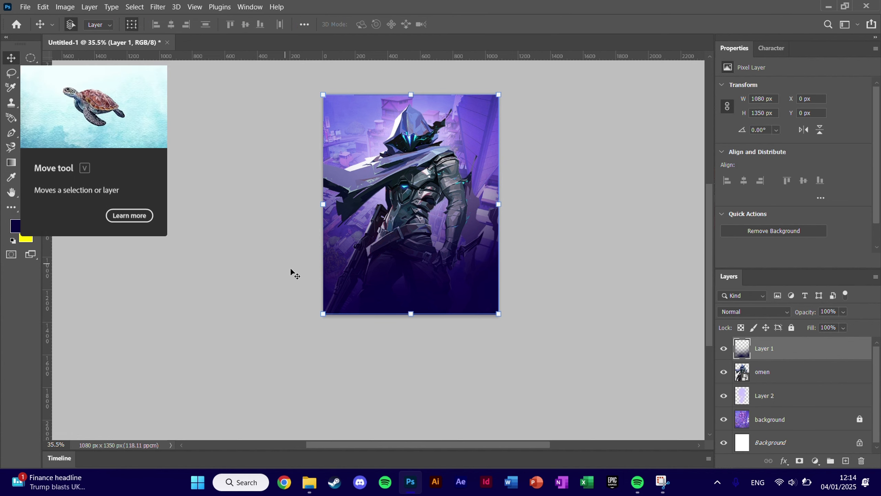
{"action": "left_click", "coordinate": [404, 300]}
Step: Add the white centred text "i am the beginning, i am the end" in DRAGON HUNTER at 18 pt over the character's legs
{"action": "scroll", "coordinate": [410, 304], "scroll_direction": "up", "scroll_amount": 3}
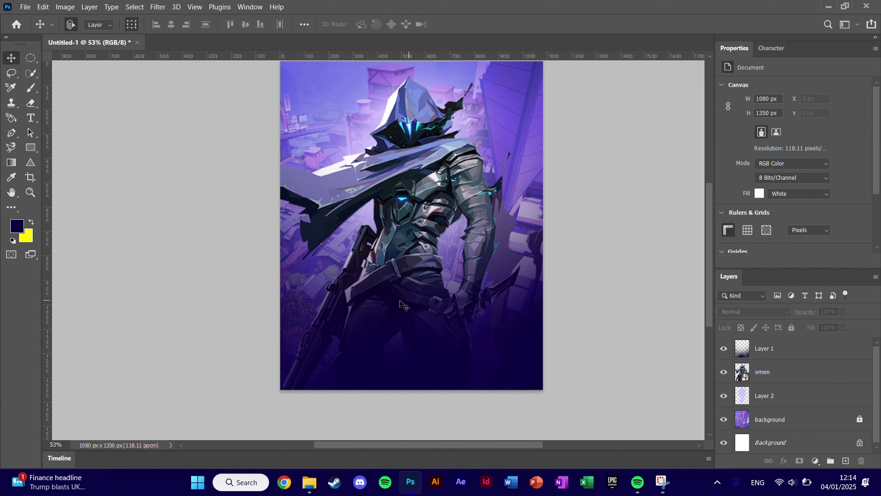
{"action": "left_click", "coordinate": [34, 116]}
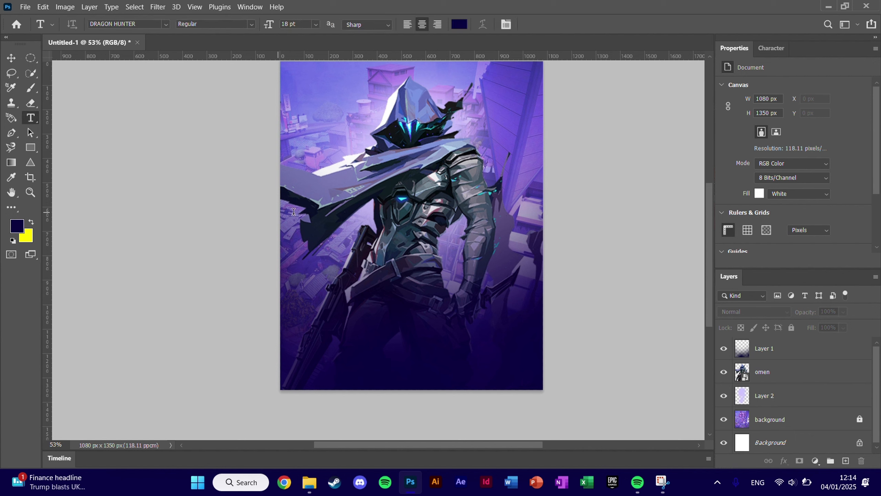
{"action": "left_click", "coordinate": [342, 305]}
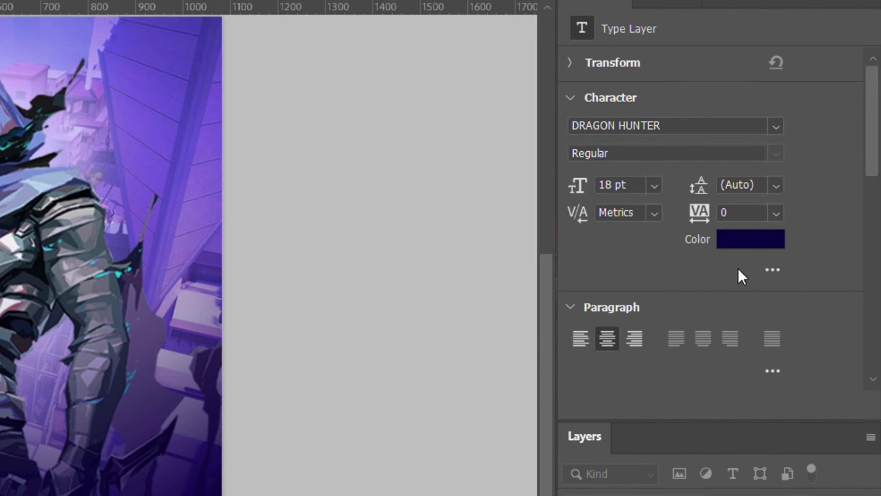
{"action": "left_click", "coordinate": [762, 245]}
{"action": "left_click_drag", "start_coordinate": [431, 495], "coordinate": [246, 275]}
{"action": "left_click", "coordinate": [796, 304]}
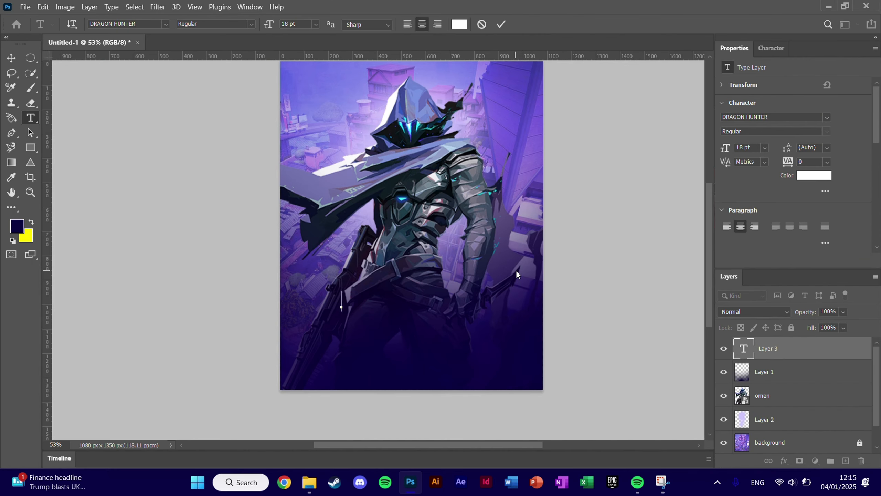
{"action": "type", "text": "I AM THE BEGInning, i am the end"}
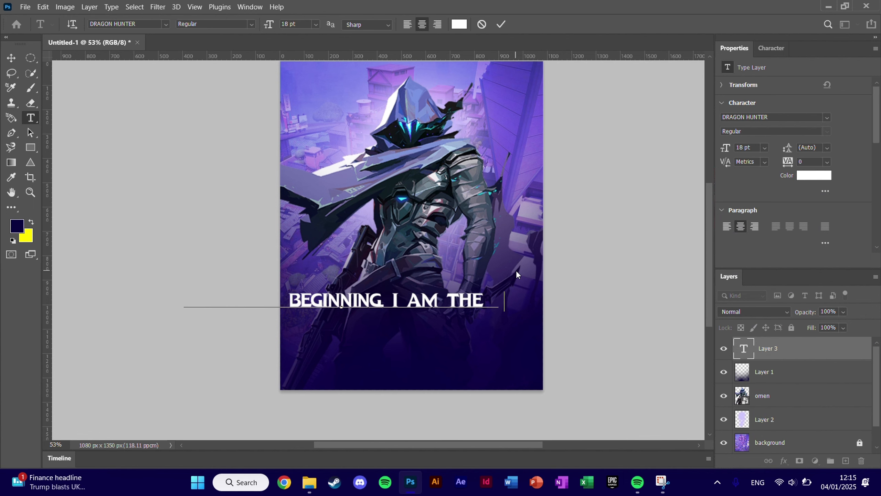
Step: Scale the quote text to 67.10% and centre it across the lower part of the poster at about X 535, Y 1092 px
{"action": "left_click", "coordinate": [11, 59]}
{"action": "left_click_drag", "start_coordinate": [357, 300], "coordinate": [407, 317]}
{"action": "scroll", "coordinate": [405, 323], "scroll_direction": "up", "scroll_amount": 3}
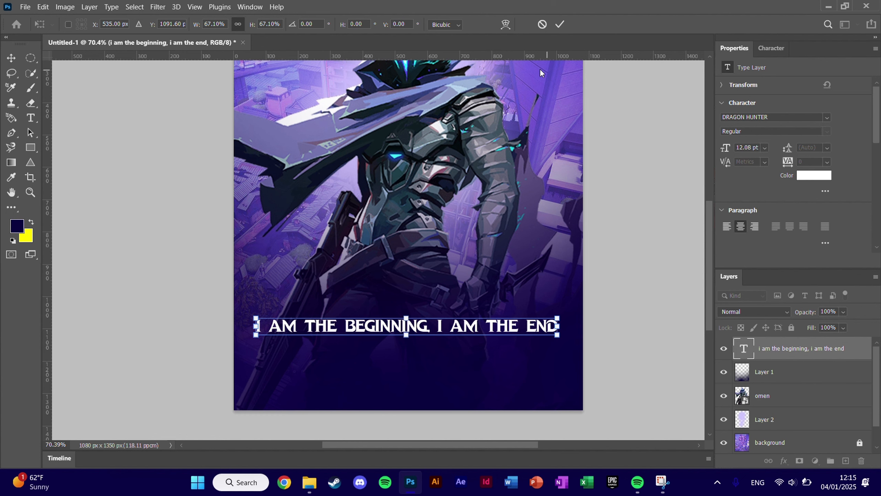
{"action": "left_click", "coordinate": [560, 24]}
{"action": "scroll", "coordinate": [610, 134], "scroll_direction": "down", "scroll_amount": 3}
{"action": "left_click", "coordinate": [610, 133]}
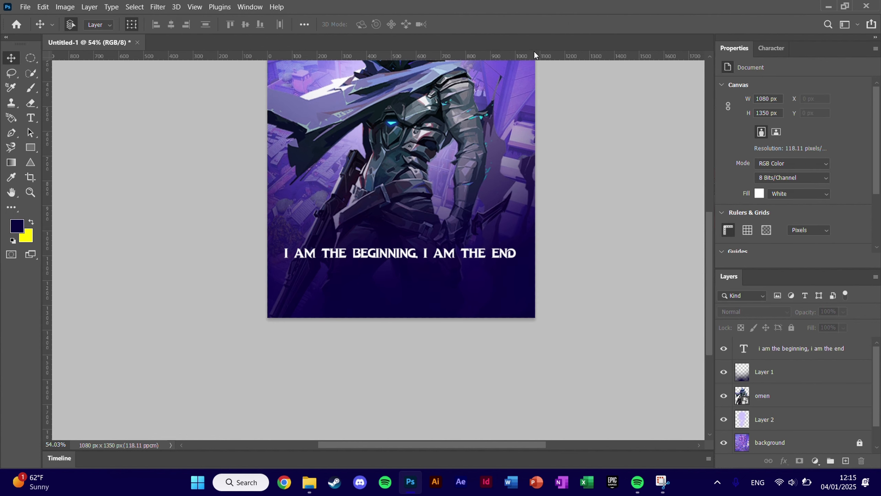
Step: Place two horizontal guides, one just below the quote text and one slightly above the poster's bottom edge
{"action": "left_click_drag", "start_coordinate": [534, 55], "coordinate": [516, 266]}
{"action": "left_click_drag", "start_coordinate": [522, 56], "coordinate": [524, 308]}
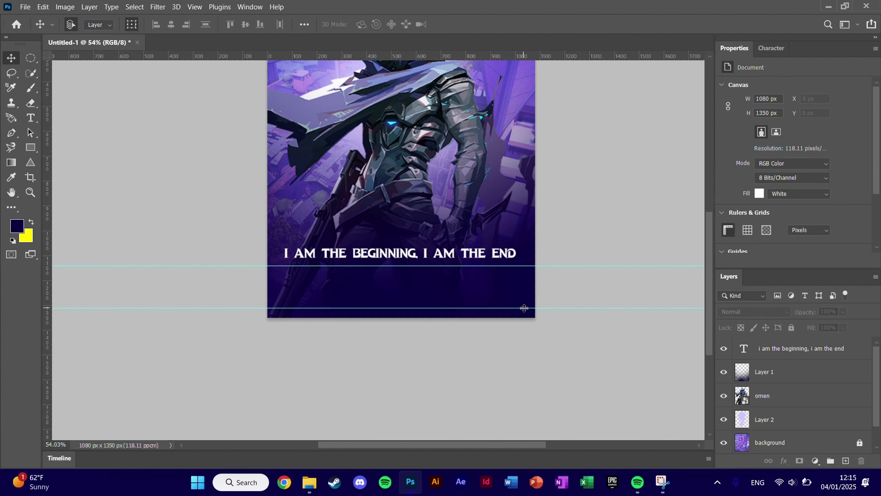
Step: Place the four ability images from the omen folder into the poster, shrinking ability 1 beneath the start of the quote
{"action": "left_click", "coordinate": [315, 482]}
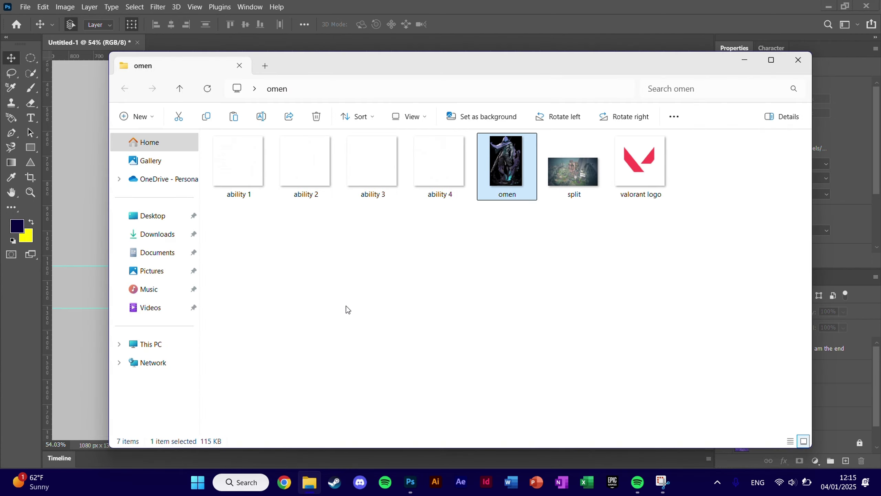
{"action": "left_click_drag", "start_coordinate": [451, 212], "coordinate": [85, 194]}
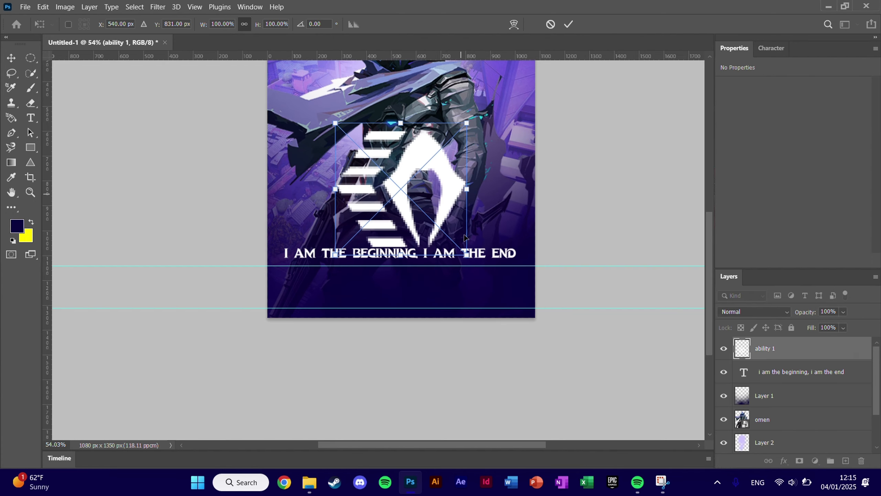
{"action": "left_click_drag", "start_coordinate": [467, 255], "coordinate": [391, 179]}
{"action": "left_click_drag", "start_coordinate": [361, 150], "coordinate": [302, 282]}
{"action": "key", "text": "Return"}
Step: Scale down the ability 2, ability 3 and ability 4 icons and place them in a row beside ability 1 under the quote
{"action": "left_click_drag", "start_coordinate": [466, 255], "coordinate": [366, 155]}
{"action": "left_click_drag", "start_coordinate": [351, 139], "coordinate": [362, 282]}
{"action": "key", "text": "Return"}
{"action": "left_click_drag", "start_coordinate": [467, 255], "coordinate": [368, 155]}
{"action": "left_click_drag", "start_coordinate": [351, 139], "coordinate": [432, 282]}
{"action": "key", "text": "Return"}
{"action": "left_click_drag", "start_coordinate": [466, 254], "coordinate": [367, 155]}
{"action": "left_click_drag", "start_coordinate": [351, 139], "coordinate": [508, 302]}
{"action": "key", "text": "Return"}
Step: Resize the ability 1, ability 3 and ability 2 icons to fill the height between the horizontal guides, with ability 1 at 26.55%
{"action": "scroll", "coordinate": [378, 295], "scroll_direction": "up", "scroll_amount": 5}
{"action": "left_click", "coordinate": [338, 259]}
{"action": "left_click", "coordinate": [508, 261]}
{"action": "left_click_drag", "start_coordinate": [232, 224], "coordinate": [232, 219]}
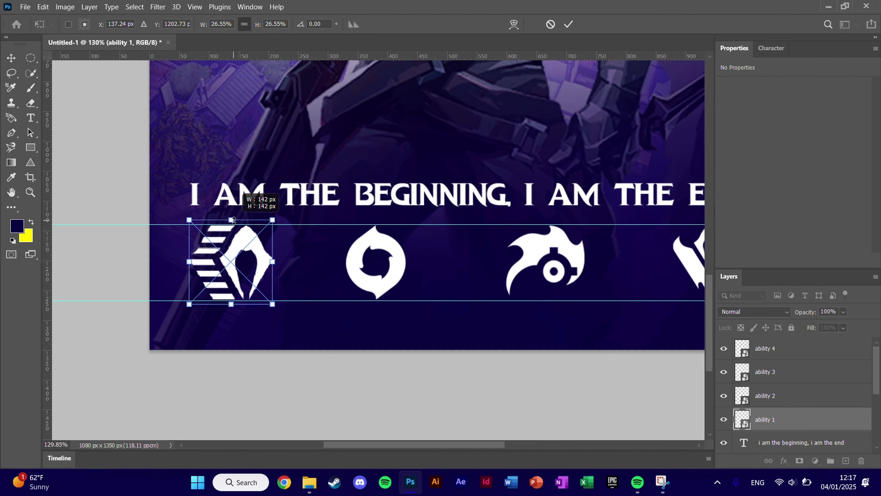
{"action": "key", "text": "Return"}
{"action": "left_click", "coordinate": [508, 261]}
{"action": "left_click_drag", "start_coordinate": [507, 295], "coordinate": [508, 300]}
{"action": "left_click", "coordinate": [352, 258]}
{"action": "left_click_drag", "start_coordinate": [344, 295], "coordinate": [343, 301]}
Step: Add vertical guides at the outer edges of the quote text and at the poster's horizontal centre
{"action": "scroll", "coordinate": [350, 293], "scroll_direction": "down", "scroll_amount": 8}
{"action": "left_click_drag", "start_coordinate": [48, 245], "coordinate": [507, 246]}
{"action": "left_click_drag", "start_coordinate": [48, 246], "coordinate": [401, 245]}
Step: Move the ability icons sideways within the guides so they are evenly spaced, with 151 px gaps
{"action": "left_click", "coordinate": [438, 306]}
{"action": "left_click_drag", "start_coordinate": [360, 307], "coordinate": [366, 307]}
{"action": "left_click_drag", "start_coordinate": [434, 307], "coordinate": [479, 295]}
{"action": "scroll", "coordinate": [382, 323], "scroll_direction": "up", "scroll_amount": 5}
{"action": "left_click", "coordinate": [264, 300]}
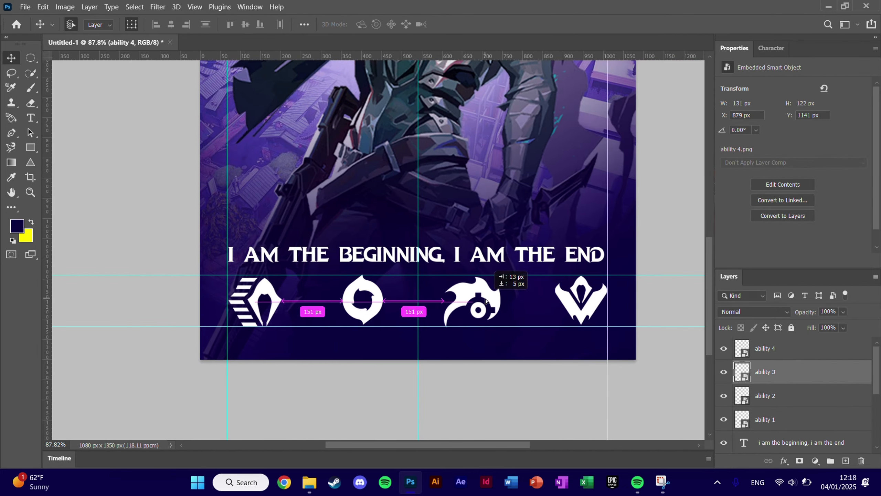
Step: Remove all horizontal and vertical guides from the poster
{"action": "scroll", "coordinate": [575, 362], "scroll_direction": "down", "scroll_amount": 5}
{"action": "left_click_drag", "start_coordinate": [492, 392], "coordinate": [48, 392]}
{"action": "left_click_drag", "start_coordinate": [239, 316], "coordinate": [239, 56]}
{"action": "left_click_drag", "start_coordinate": [239, 343], "coordinate": [239, 55]}
{"action": "left_click_drag", "start_coordinate": [590, 392], "coordinate": [47, 392]}
{"action": "left_click_drag", "start_coordinate": [293, 158], "coordinate": [237, 176]}
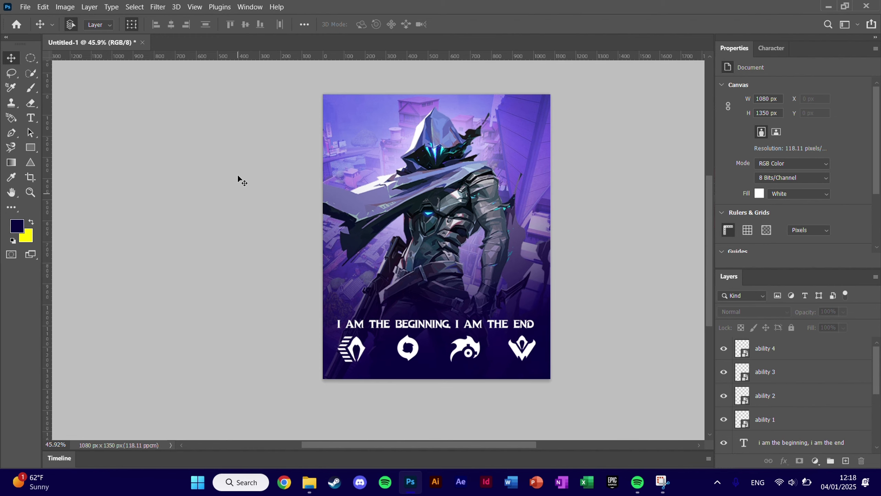
Step: Add the white centred text "omen" in DRAGON HUNTER at 18 pt over the character's waist
{"action": "left_click", "coordinate": [30, 119]}
{"action": "left_click", "coordinate": [410, 257]}
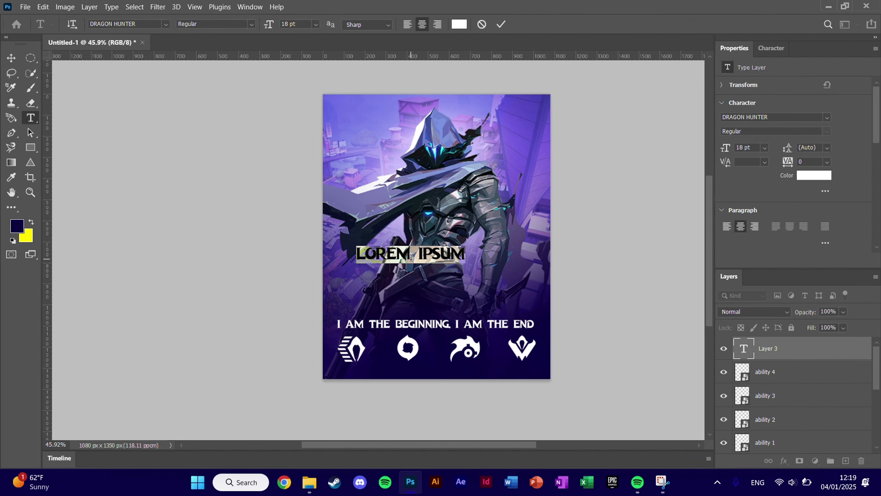
{"action": "type", "text": "OMEN"}
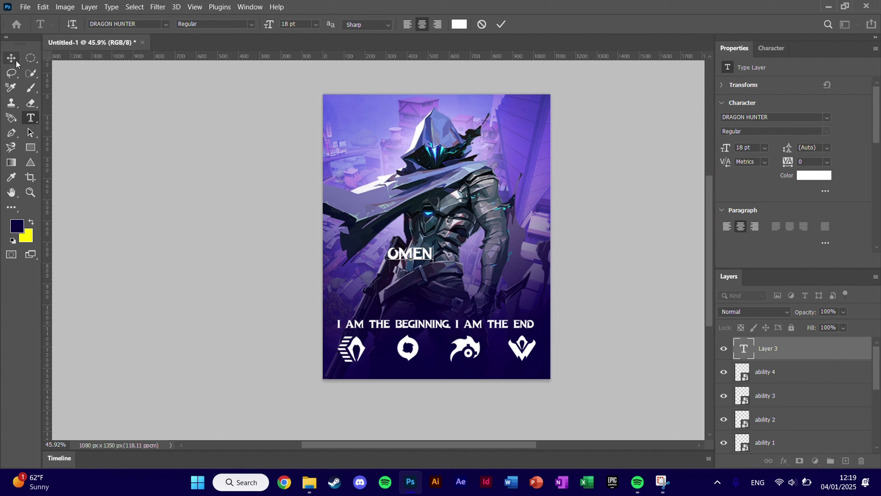
{"action": "left_click", "coordinate": [14, 60]}
Step: Scale the omen title to 438.70%, centre it horizontally and position it 30 px above the quote text
{"action": "left_click_drag", "start_coordinate": [409, 256], "coordinate": [420, 313]}
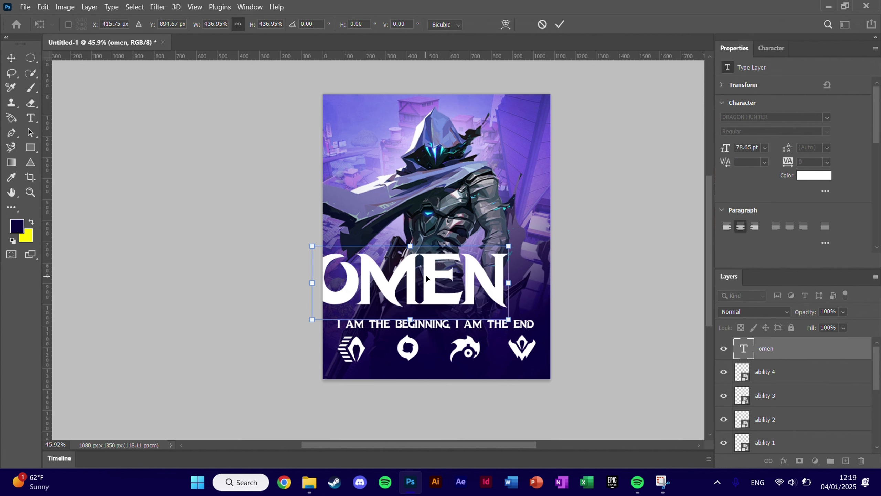
{"action": "left_click_drag", "start_coordinate": [432, 280], "coordinate": [460, 282]}
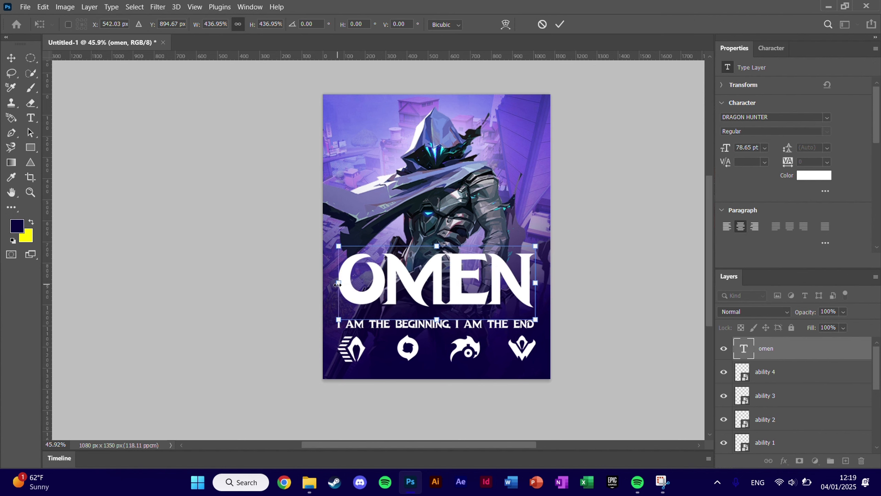
{"action": "left_click_drag", "start_coordinate": [338, 285], "coordinate": [337, 285]}
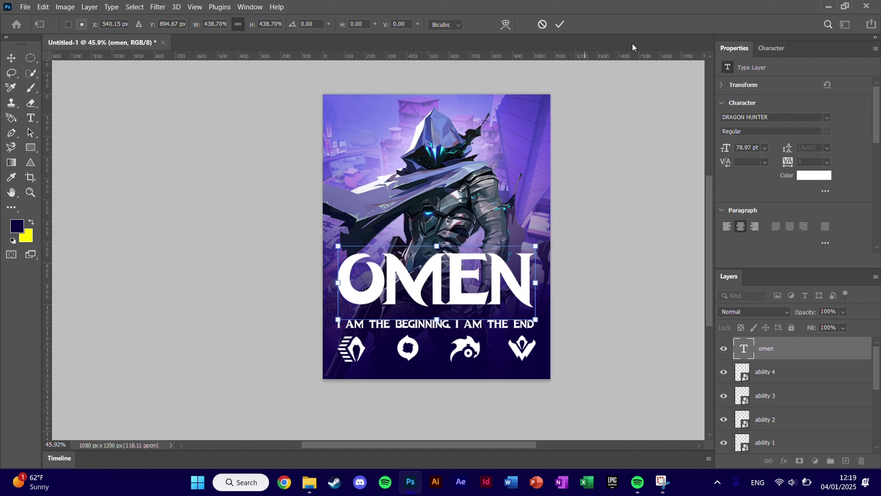
{"action": "key", "text": "Return"}
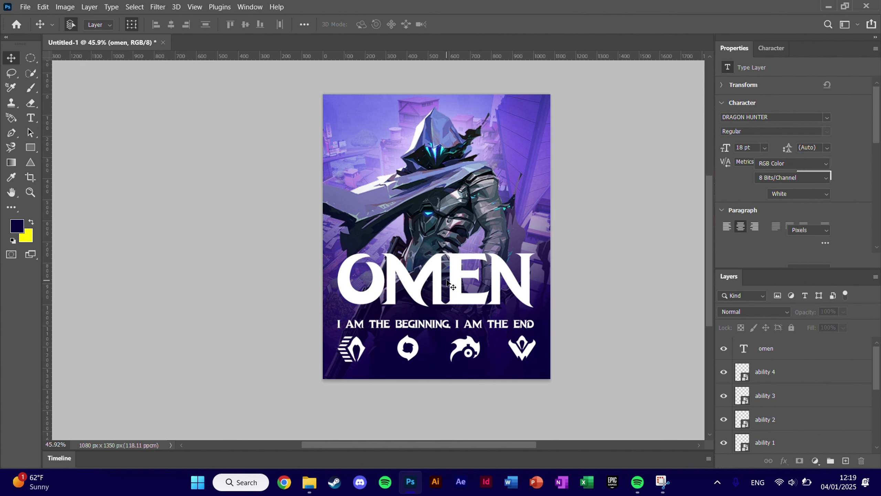
{"action": "left_click_drag", "start_coordinate": [456, 279], "coordinate": [456, 288]}
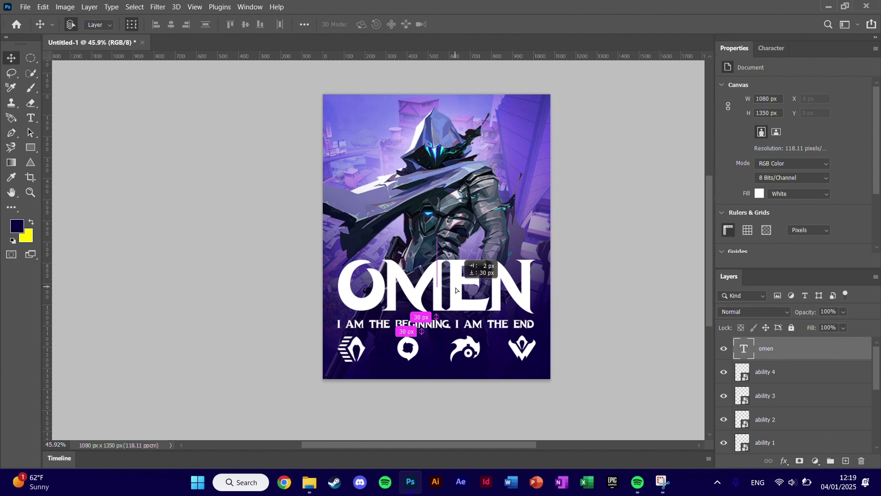
{"action": "left_click", "coordinate": [626, 256]}
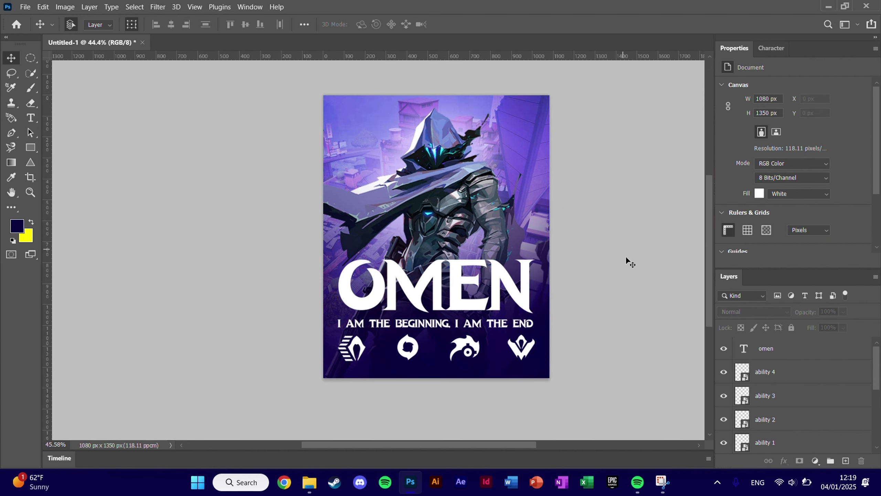
Step: Draw a 91 x 91 px square in the poster's upper-left corner with no fill and a white 1.12 pt stroke
{"action": "scroll", "coordinate": [626, 257], "scroll_direction": "up", "scroll_amount": 2}
{"action": "scroll", "coordinate": [624, 251], "scroll_direction": "up", "scroll_amount": 3}
{"action": "scroll", "coordinate": [583, 191], "scroll_direction": "down", "scroll_amount": 3}
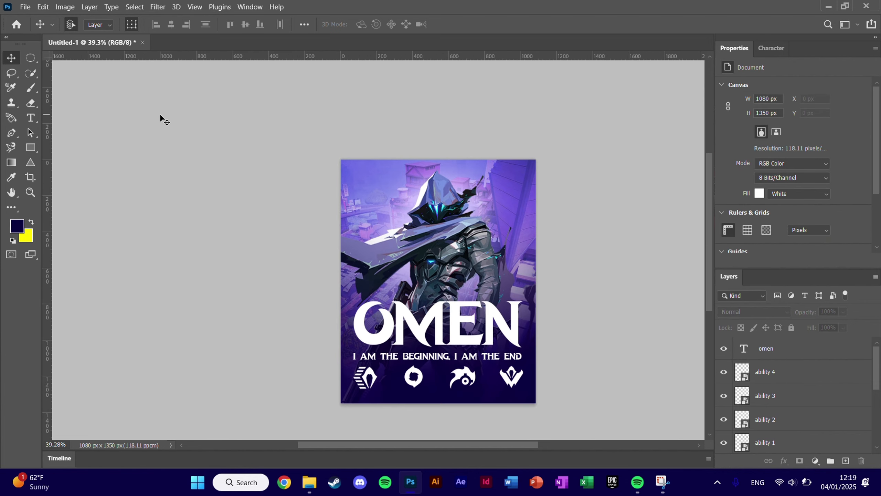
{"action": "left_click", "coordinate": [31, 148]}
{"action": "scroll", "coordinate": [367, 178], "scroll_direction": "up", "scroll_amount": 6}
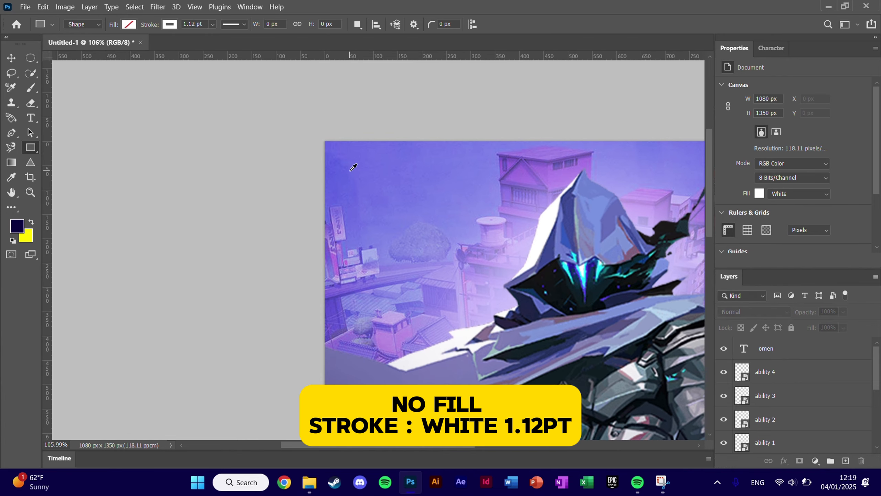
{"action": "left_click_drag", "start_coordinate": [331, 143], "coordinate": [383, 197]}
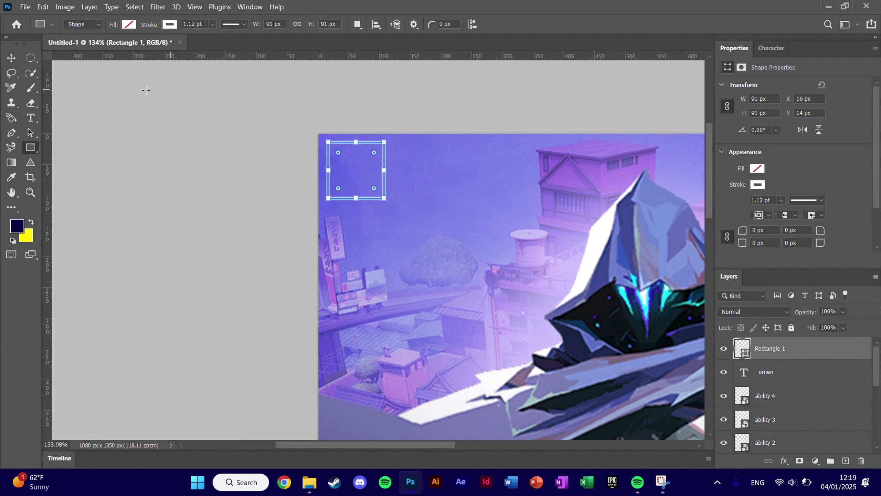
{"action": "left_click", "coordinate": [10, 59]}
{"action": "left_click", "coordinate": [233, 214]}
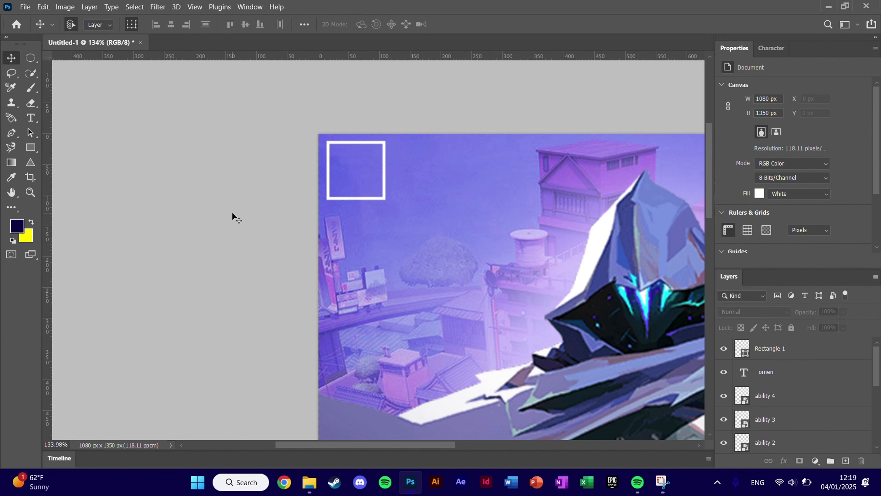
Step: Place the valorant logo image from the omen folder and shrink it to 0.55% over the white square
{"action": "key", "text": "alt+Tab"}
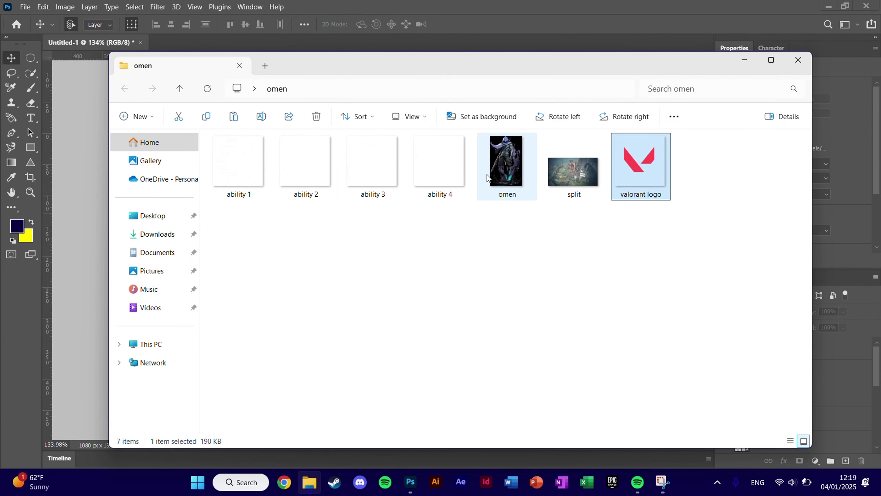
{"action": "left_click_drag", "start_coordinate": [626, 176], "coordinate": [89, 162]}
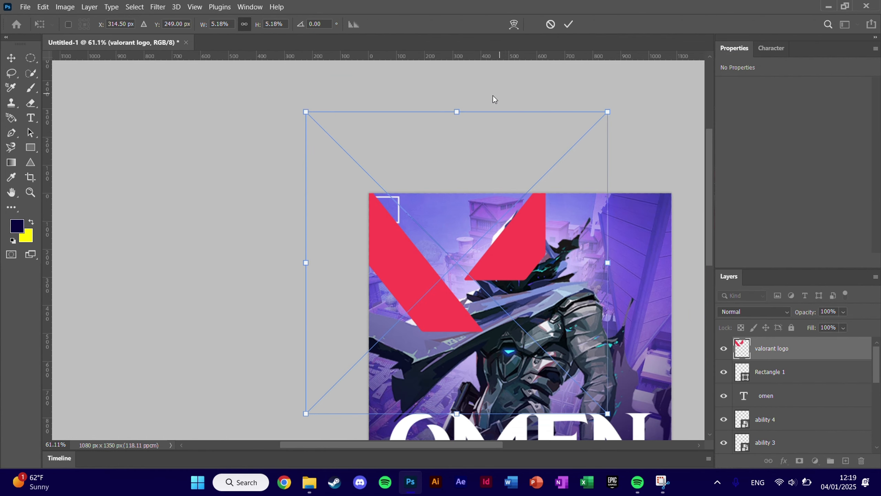
{"action": "left_click_drag", "start_coordinate": [456, 113], "coordinate": [392, 212]}
{"action": "scroll", "coordinate": [392, 212], "scroll_direction": "up", "scroll_amount": 5}
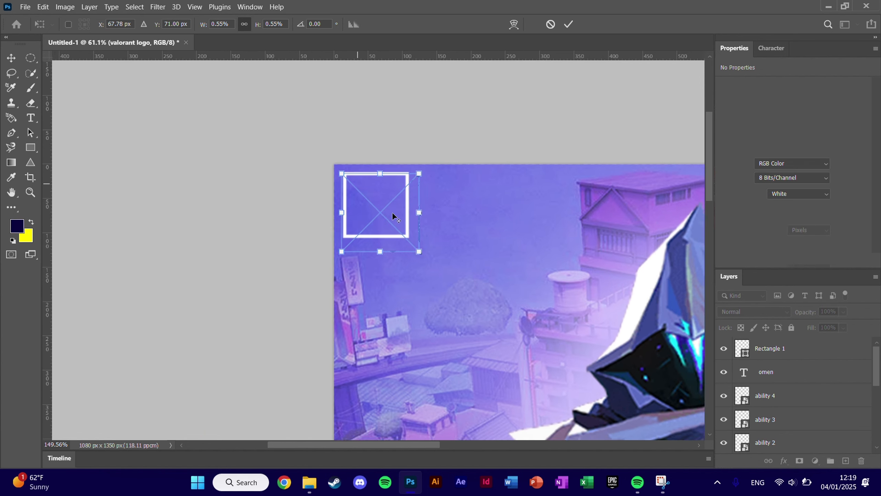
{"action": "scroll", "coordinate": [392, 212], "scroll_direction": "up", "scroll_amount": 3}
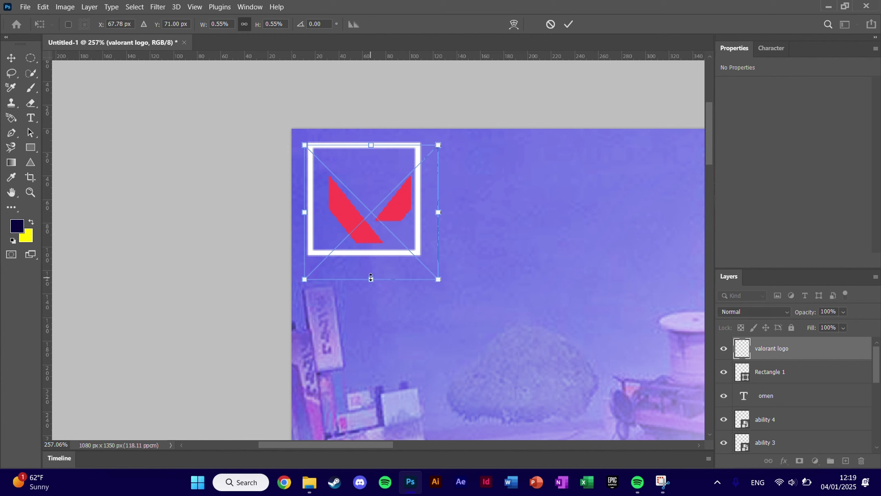
Step: Scale the valorant logo to 0.44% and fit it inside the white square at X 61.50, Y 59.50 px
{"action": "left_click_drag", "start_coordinate": [371, 279], "coordinate": [369, 251]}
{"action": "left_click_drag", "start_coordinate": [390, 199], "coordinate": [382, 197]}
{"action": "left_click_drag", "start_coordinate": [364, 145], "coordinate": [364, 145]}
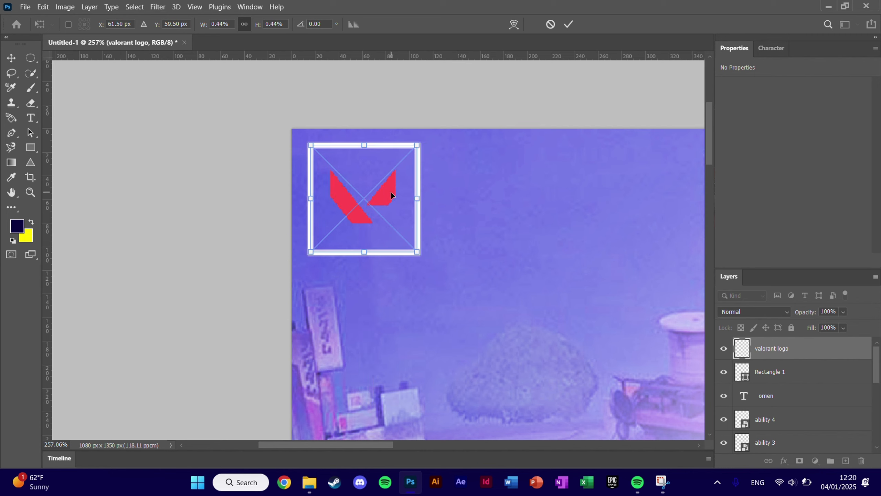
{"action": "left_click", "coordinate": [569, 25]}
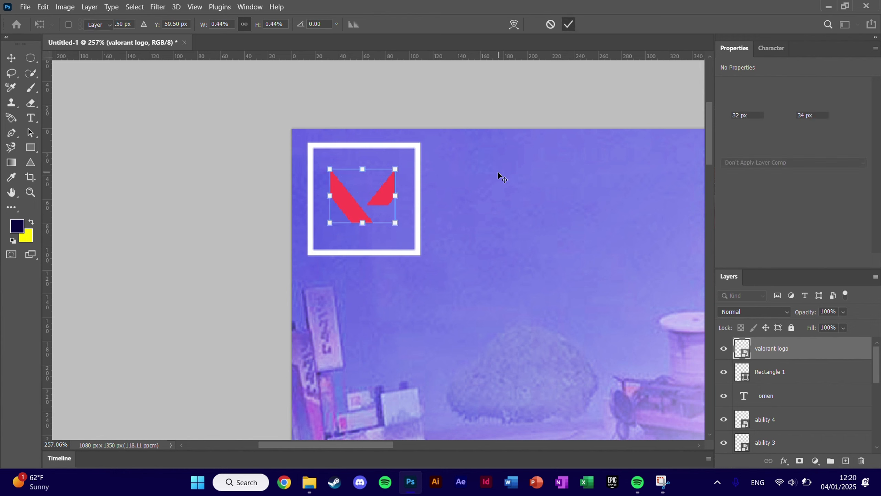
Step: Apply a white Color Overlay layer style to the valorant logo in Normal mode at 100% opacity
{"action": "left_click", "coordinate": [379, 197]}
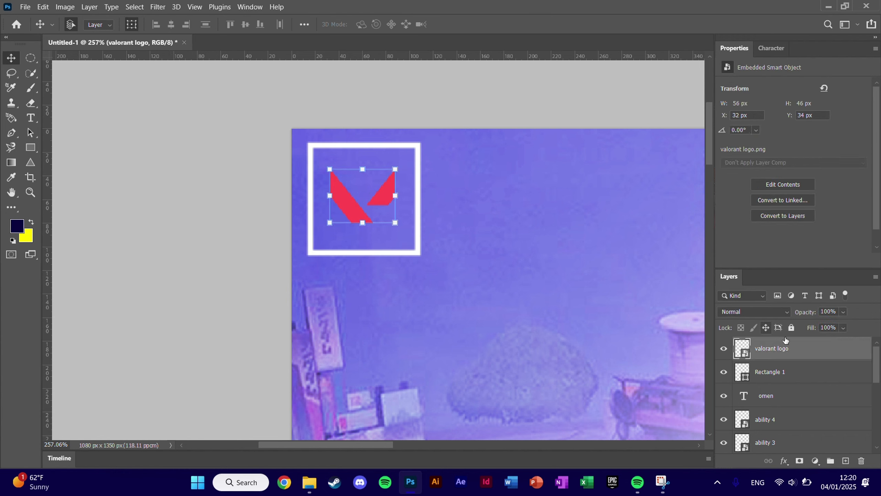
{"action": "right_click", "coordinate": [802, 343]}
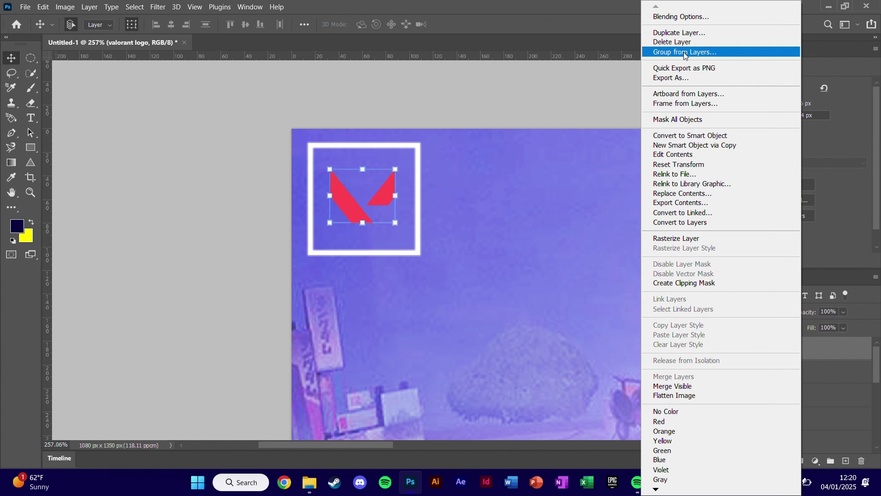
{"action": "left_click", "coordinate": [683, 19]}
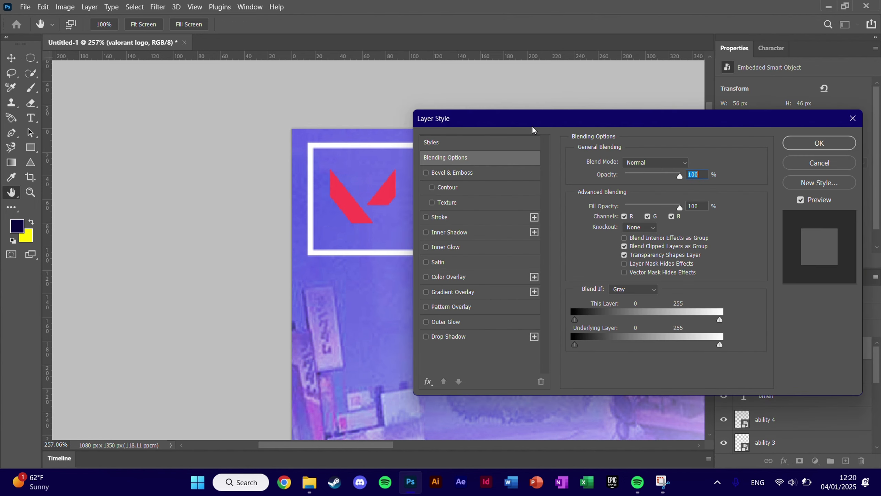
{"action": "left_click_drag", "start_coordinate": [533, 128], "coordinate": [612, 112]}
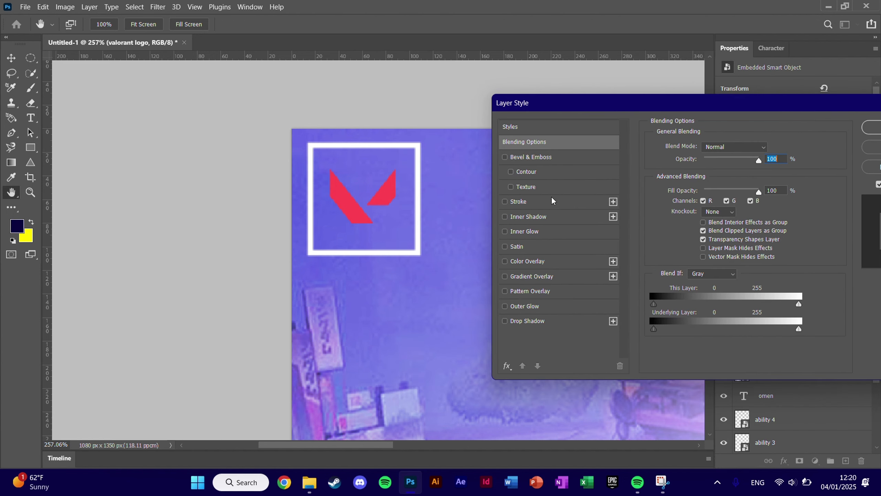
{"action": "left_click", "coordinate": [533, 263]}
{"action": "left_click_drag", "start_coordinate": [843, 101], "coordinate": [718, 121]}
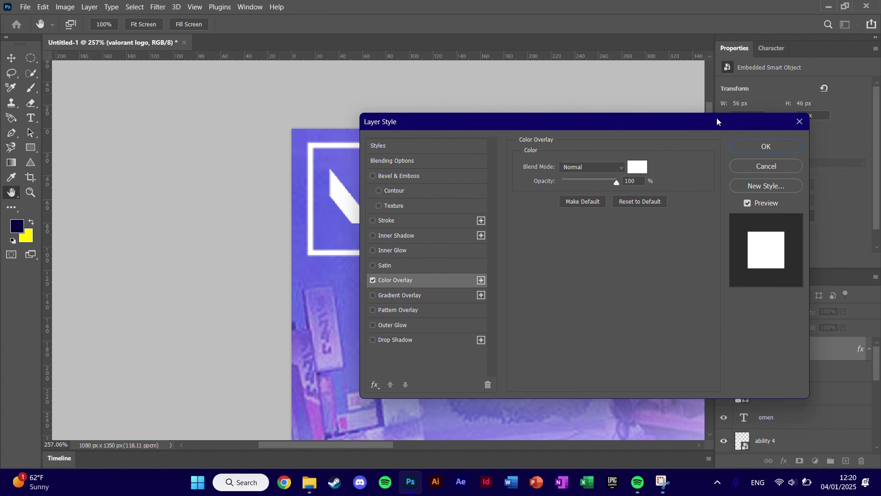
{"action": "left_click", "coordinate": [794, 152]}
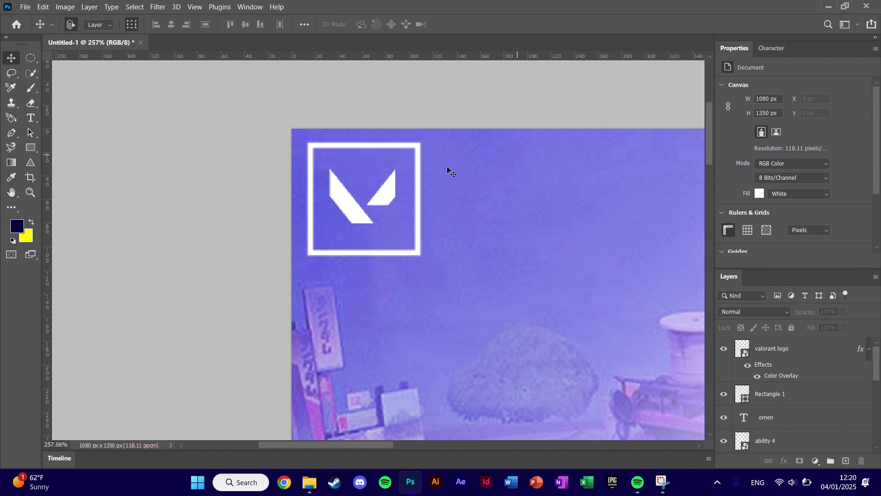
Step: Move the valorant logo to X 33 px, Y 37 px so it sits centred in the white square
{"action": "scroll", "coordinate": [370, 205], "scroll_direction": "up", "scroll_amount": 1}
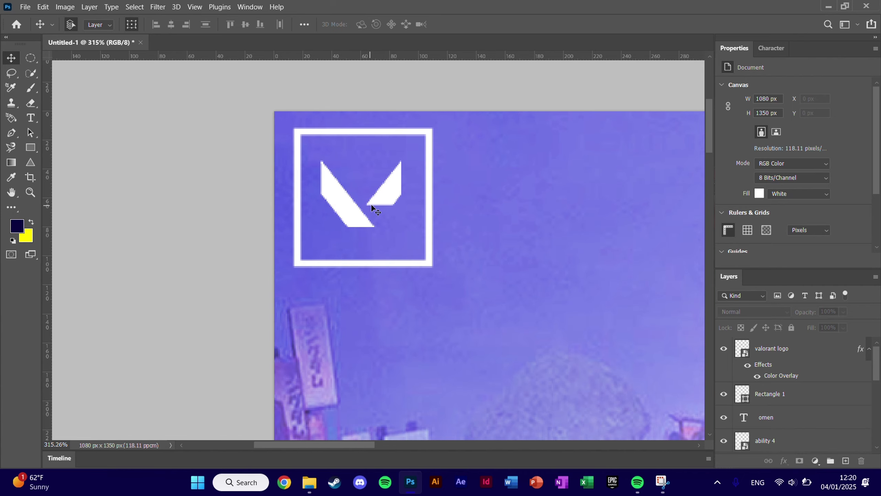
{"action": "left_click", "coordinate": [383, 192]}
{"action": "left_click_drag", "start_coordinate": [383, 194], "coordinate": [385, 200]}
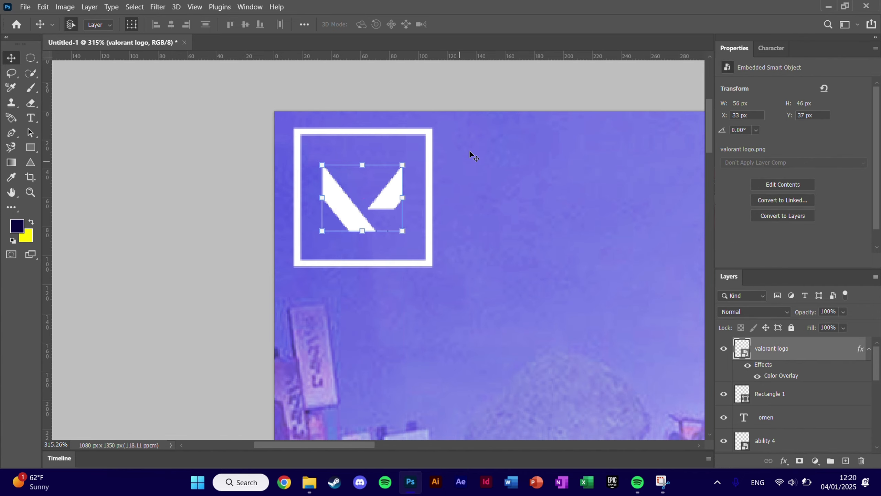
{"action": "left_click", "coordinate": [504, 90]}
Step: Add a Hue/Saturation adjustment layer above the valorant logo layer
{"action": "key", "text": "ctrl+minus"}
{"action": "key", "text": "ctrl+minus"}
{"action": "key", "text": "ctrl+minus"}
{"action": "key", "text": "ctrl+minus"}
{"action": "key", "text": "ctrl+minus"}
{"action": "key", "text": "ctrl+minus"}
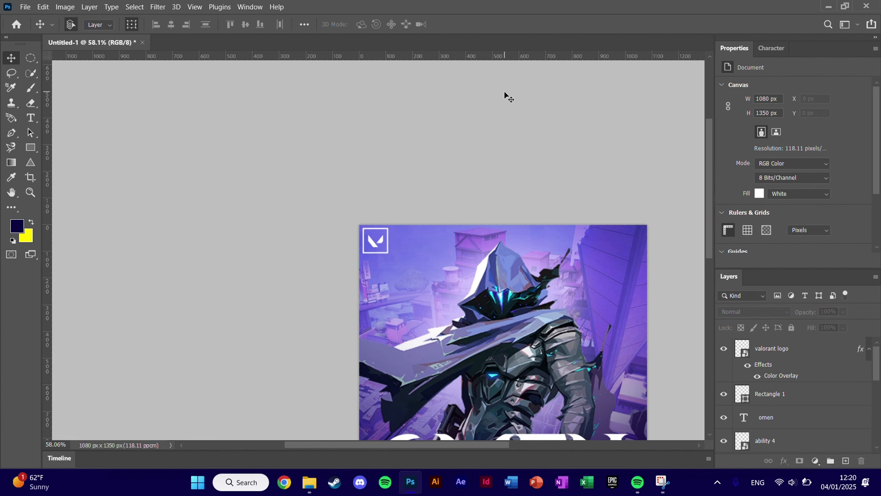
{"action": "key", "text": "ctrl+plus"}
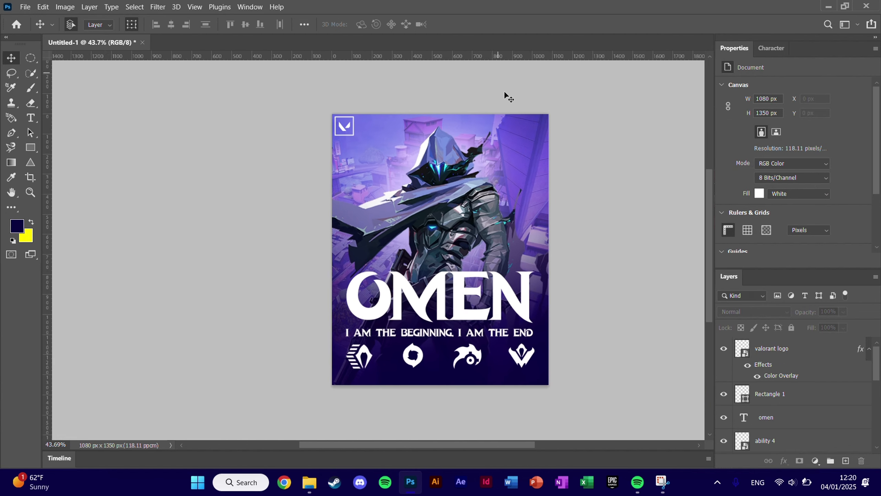
{"action": "scroll", "coordinate": [510, 92], "scroll_direction": "right", "scroll_amount": 1}
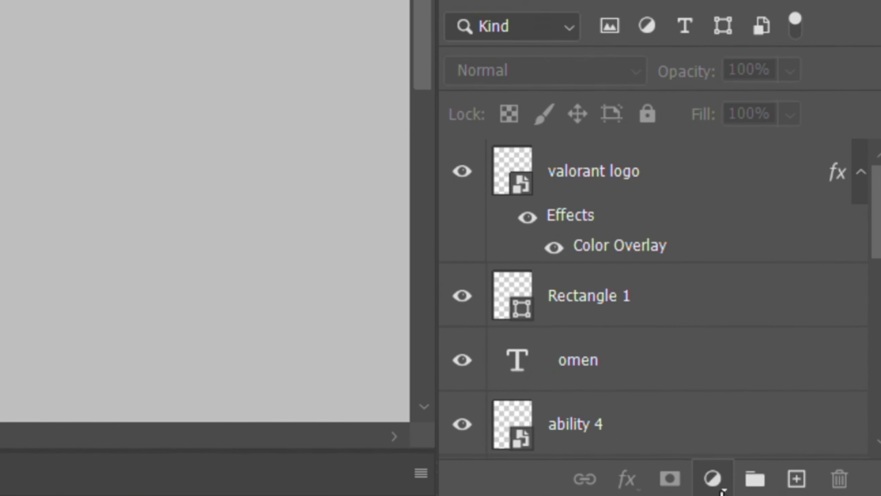
{"action": "left_click", "coordinate": [814, 460]}
{"action": "left_click", "coordinate": [825, 359]}
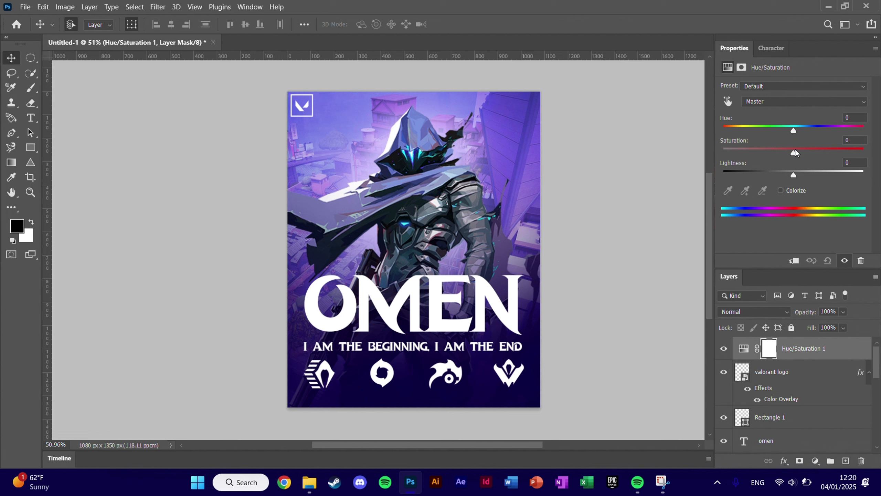
Step: Set the Hue/Saturation adjustment's saturation to +16 and lightness to -7
{"action": "left_click_drag", "start_coordinate": [795, 150], "coordinate": [804, 149]}
{"action": "left_click_drag", "start_coordinate": [794, 174], "coordinate": [789, 174]}
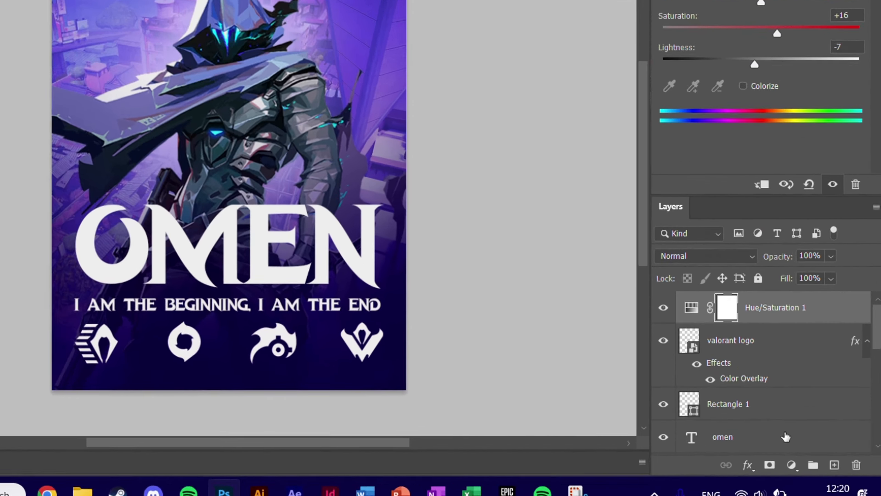
Step: Add a Brightness/Contrast adjustment layer above the Hue/Saturation layer with brightness about 20 and contrast 31, leaving no layer selected
{"action": "left_click", "coordinate": [814, 460]}
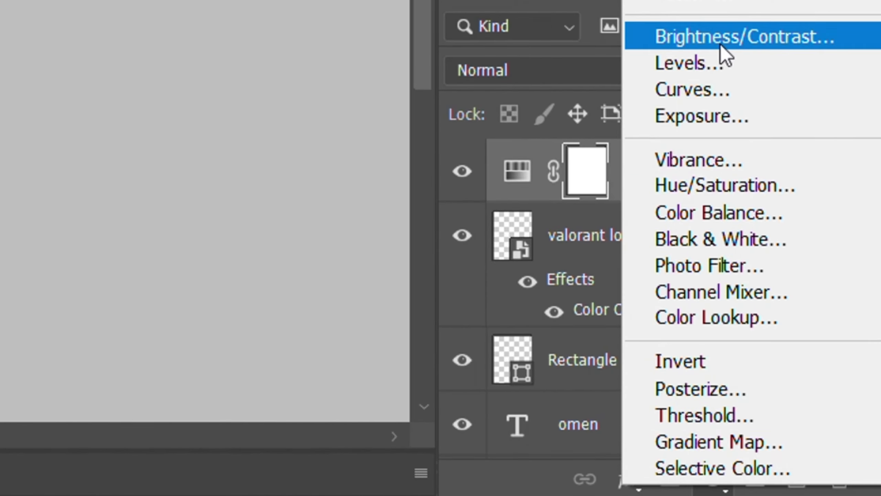
{"action": "left_click", "coordinate": [720, 38]}
{"action": "mouse_move", "coordinate": [794, 118]}
{"action": "left_mouse_down"}
{"action": "mouse_move", "coordinate": [806, 118]}
{"action": "mouse_move", "coordinate": [793, 119]}
{"action": "left_mouse_up"}
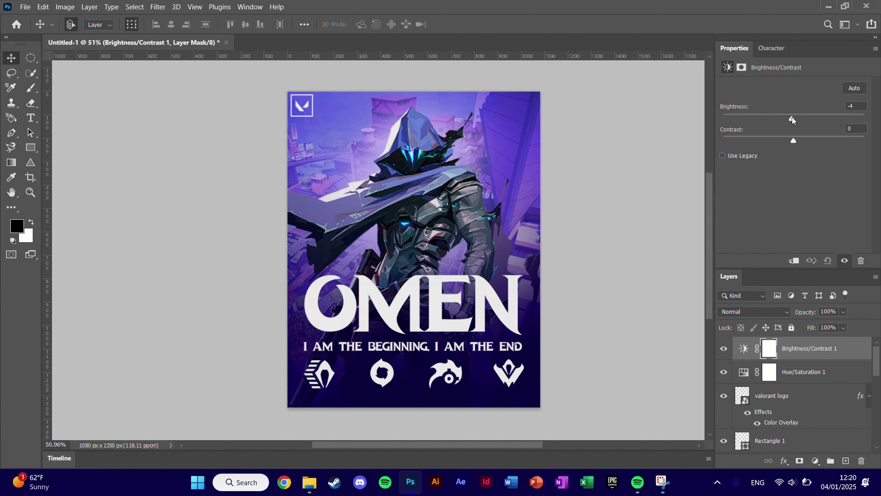
{"action": "left_click_drag", "start_coordinate": [797, 137], "coordinate": [804, 115]}
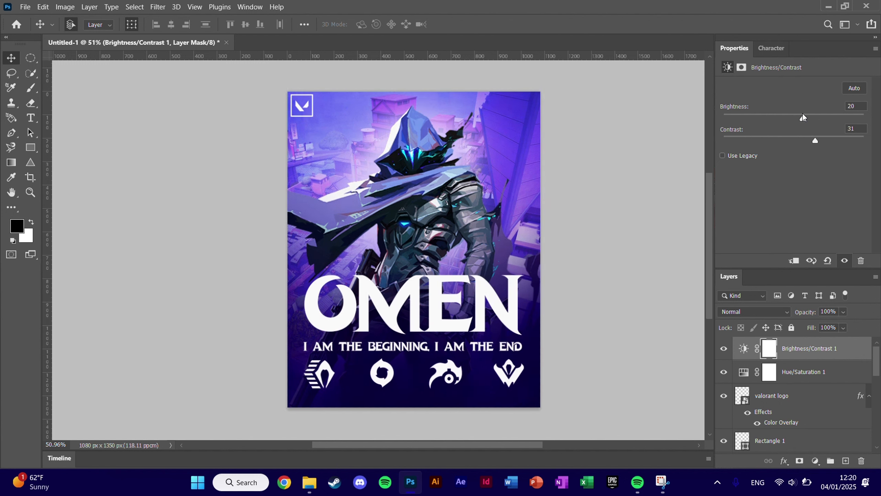
{"action": "left_click", "coordinate": [613, 208]}
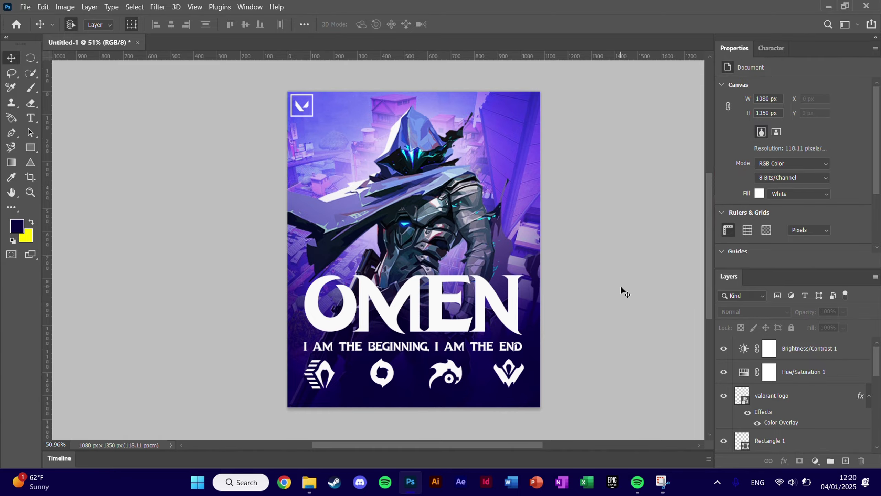
{"action": "scroll", "coordinate": [621, 285], "scroll_direction": "up", "scroll_amount": 1}
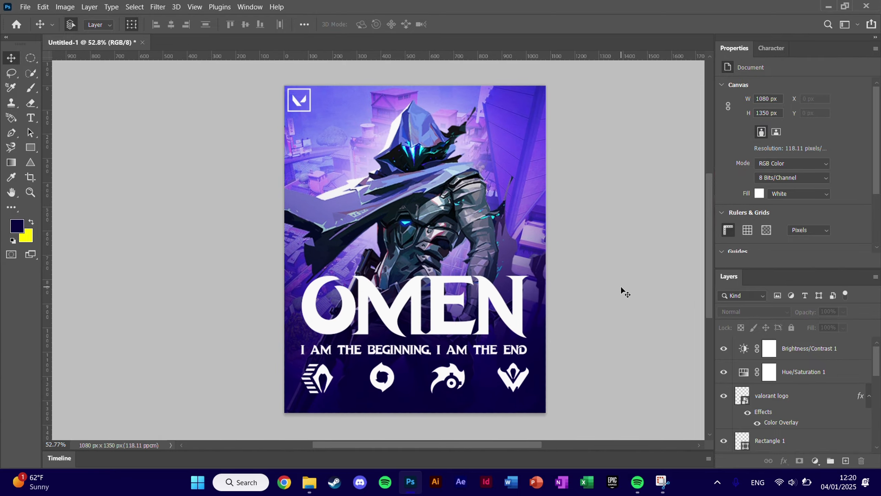